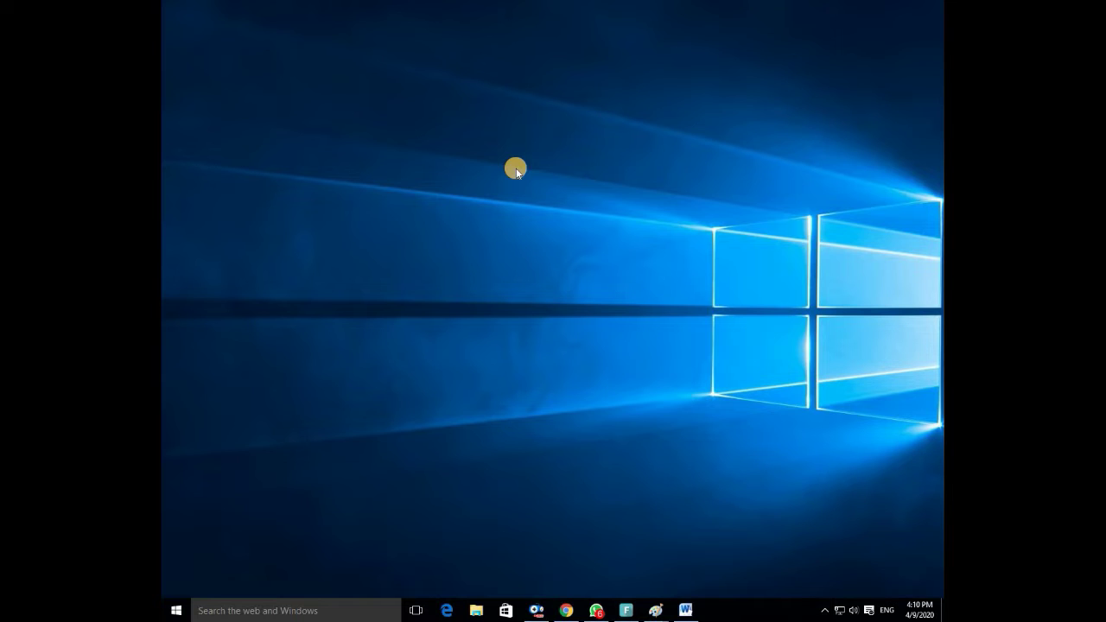
# Bring up Chrome from the taskbar, showing the blank POF Application Form at pof.gov.pk/Jobs/form.
pyautogui.click(566, 610)
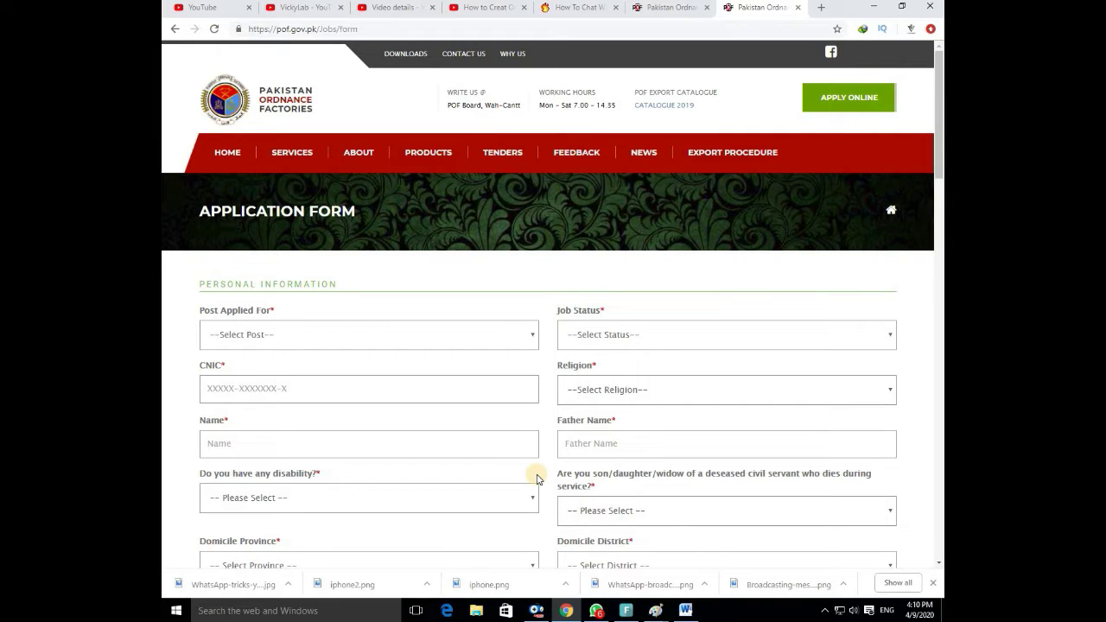
# Check the form's address, then switch to the Job Portal tab and scroll through the vacancies table.
pyautogui.click(371, 29)
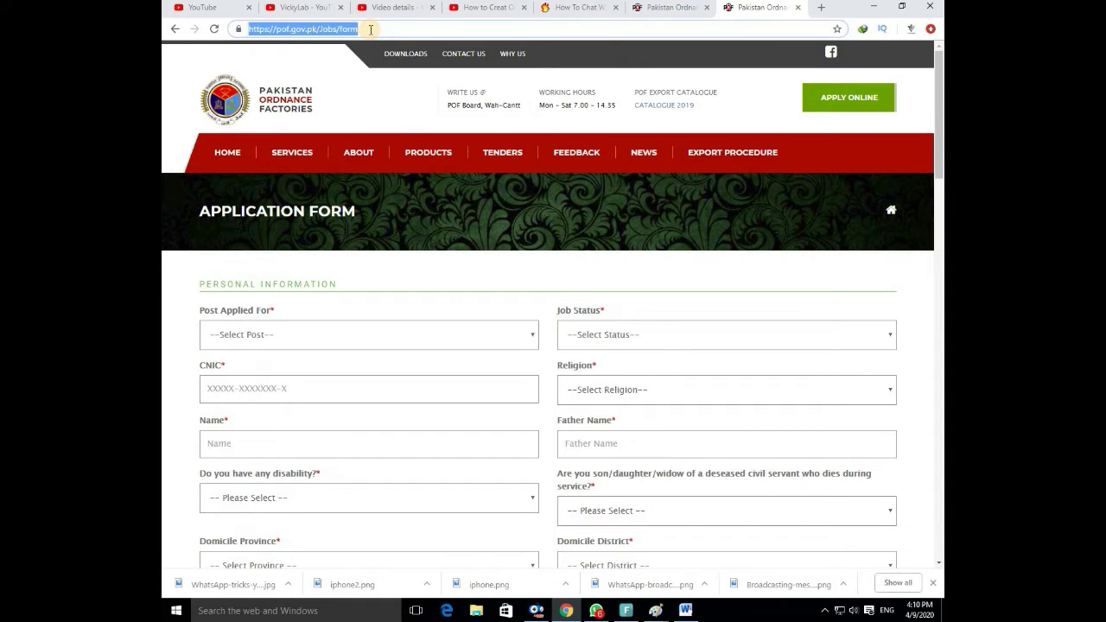
pyautogui.click(380, 107)
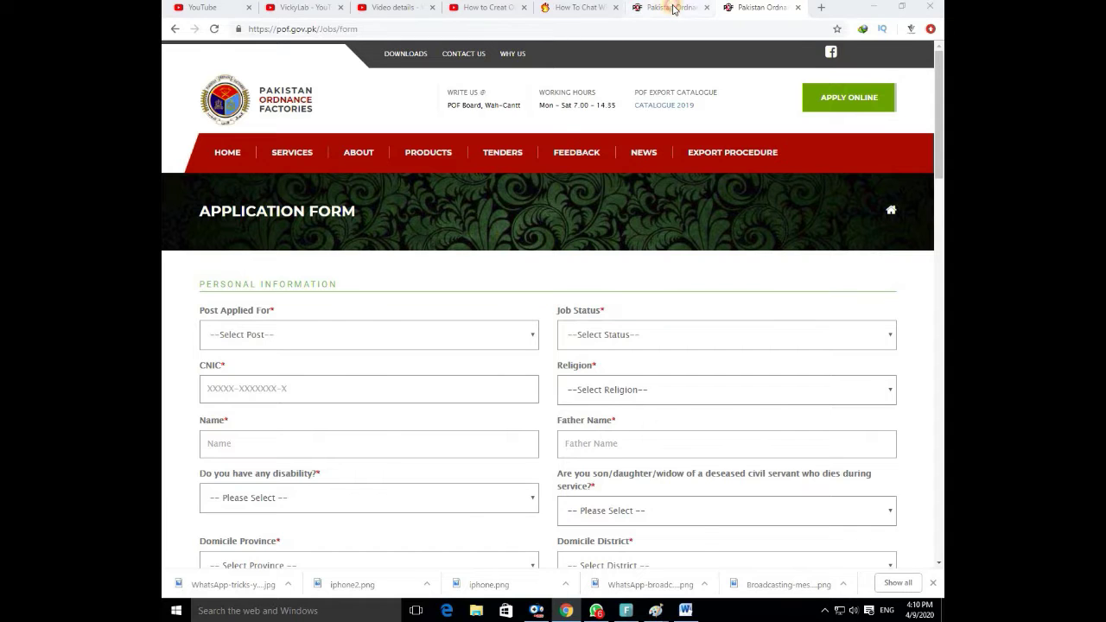
pyautogui.click(673, 9)
pyautogui.scroll(-3, 678, 246)
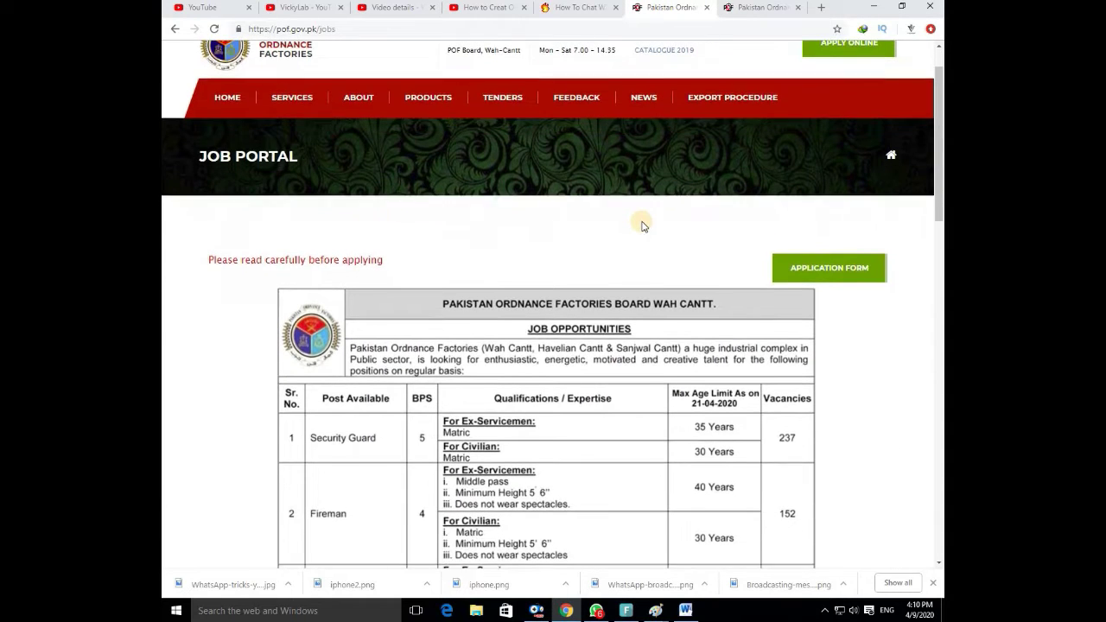
pyautogui.scroll(-1, 643, 227)
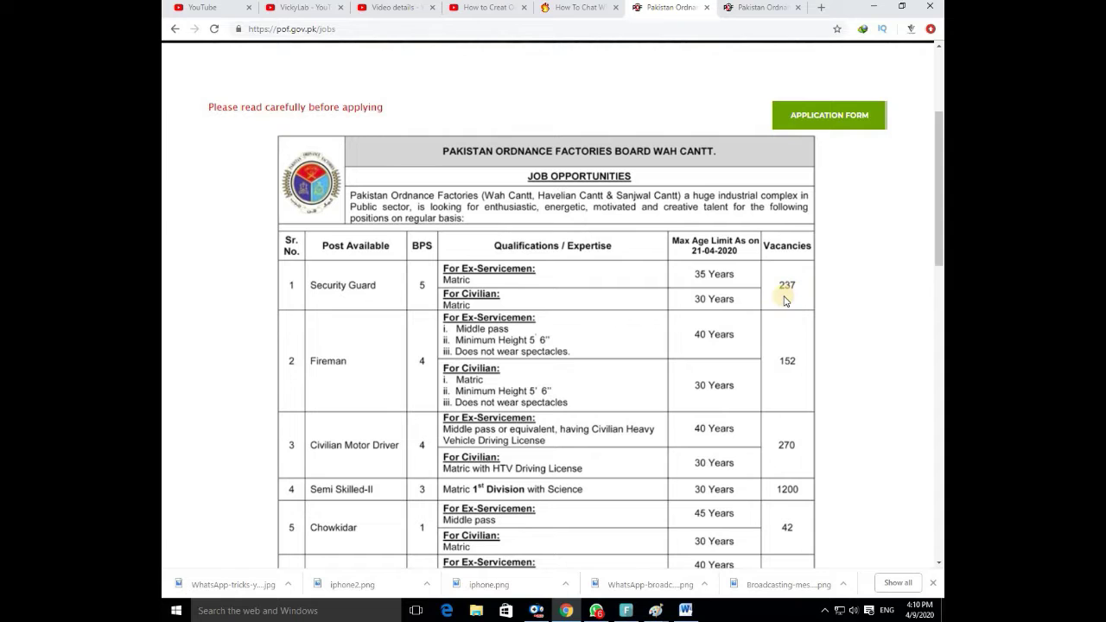
pyautogui.scroll(-1, 784, 298)
pyautogui.scroll(-2, 783, 294)
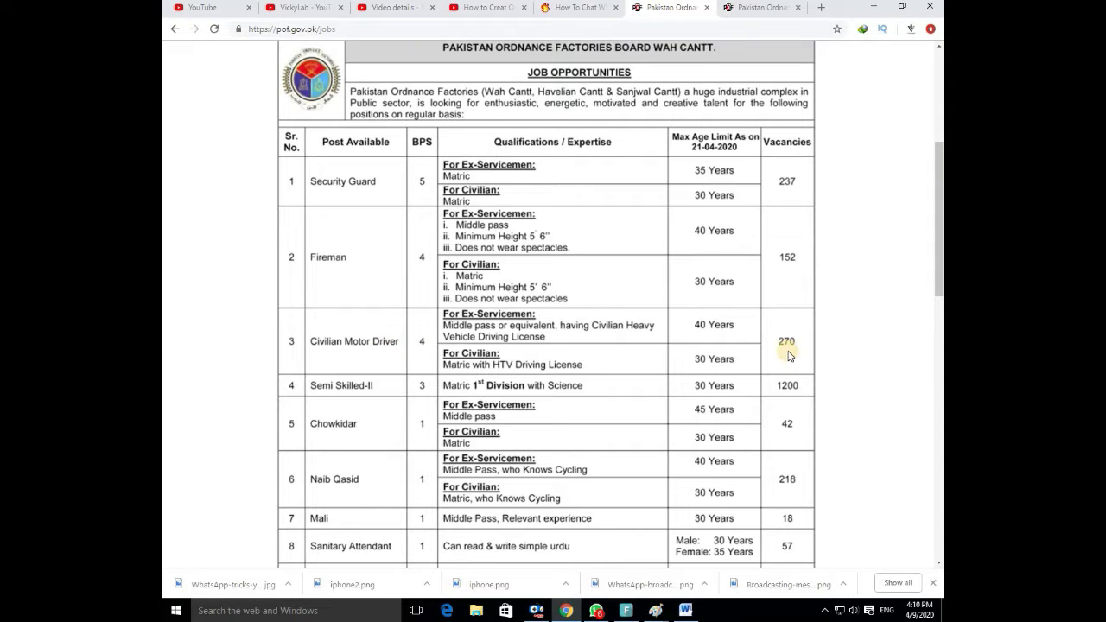
pyautogui.scroll(-2, 436, 348)
pyautogui.scroll(-1, 436, 347)
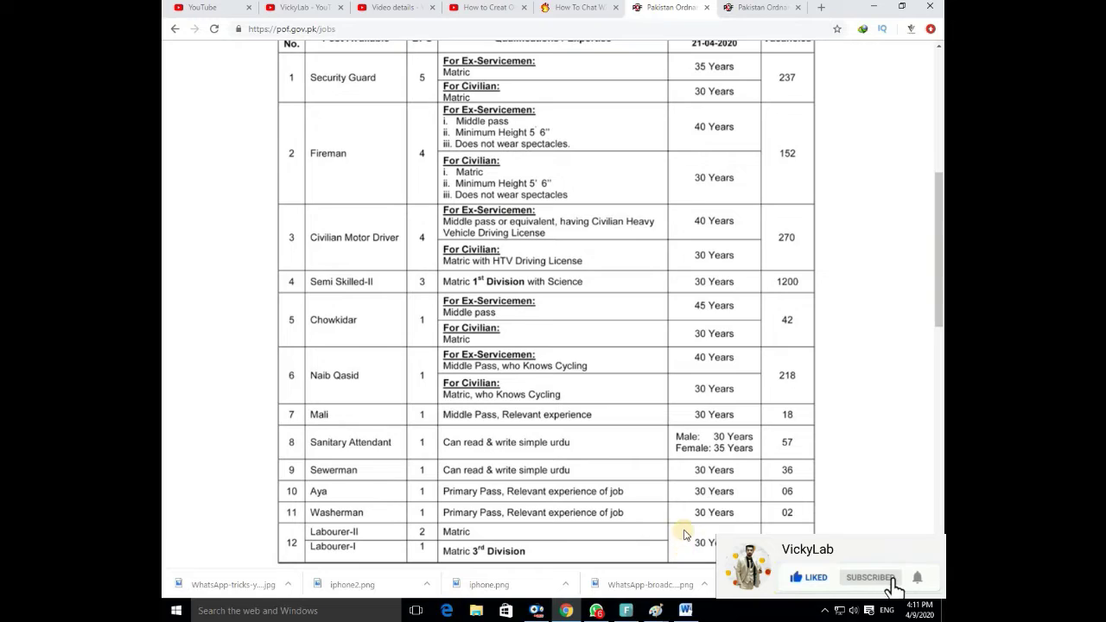
pyautogui.scroll(-3, 684, 546)
pyautogui.scroll(-5, 686, 534)
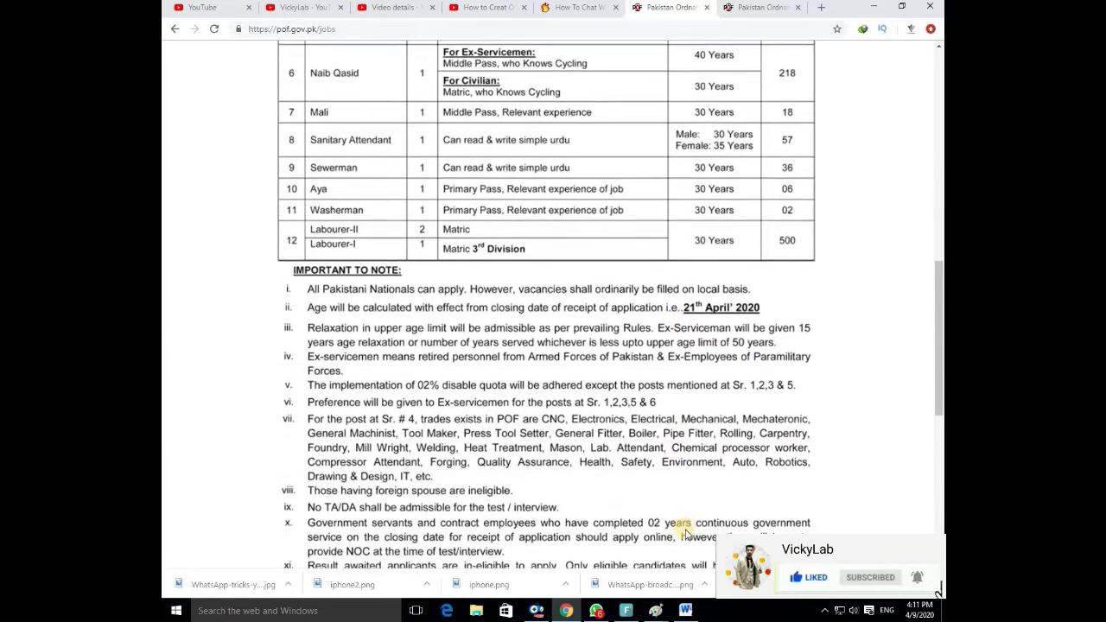
pyautogui.scroll(6, 685, 534)
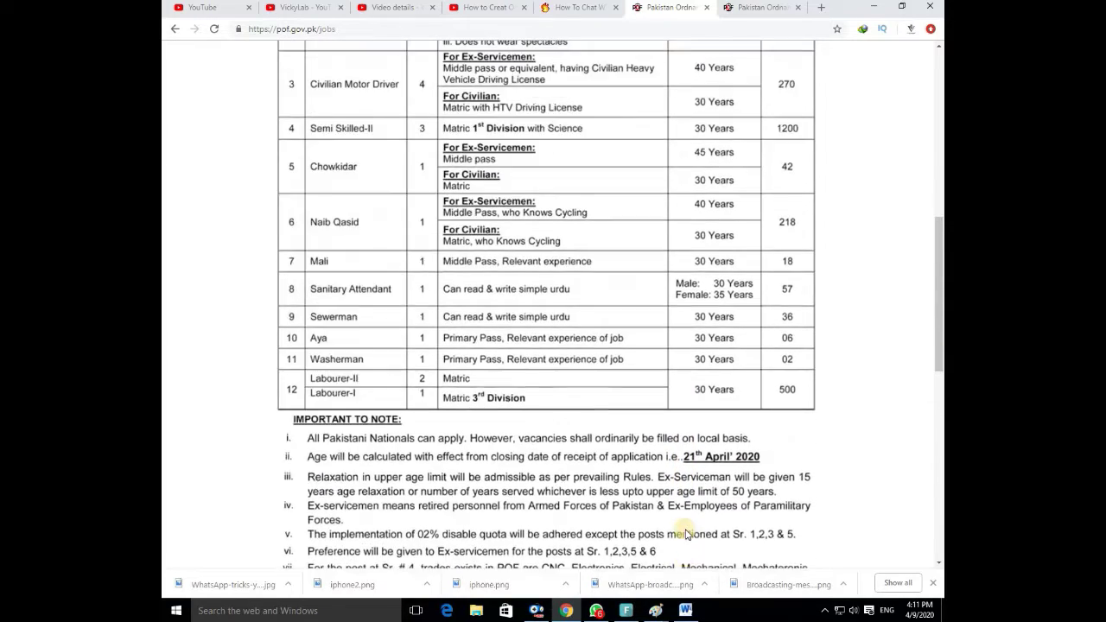
pyautogui.scroll(-1, 687, 533)
pyautogui.scroll(-3, 686, 534)
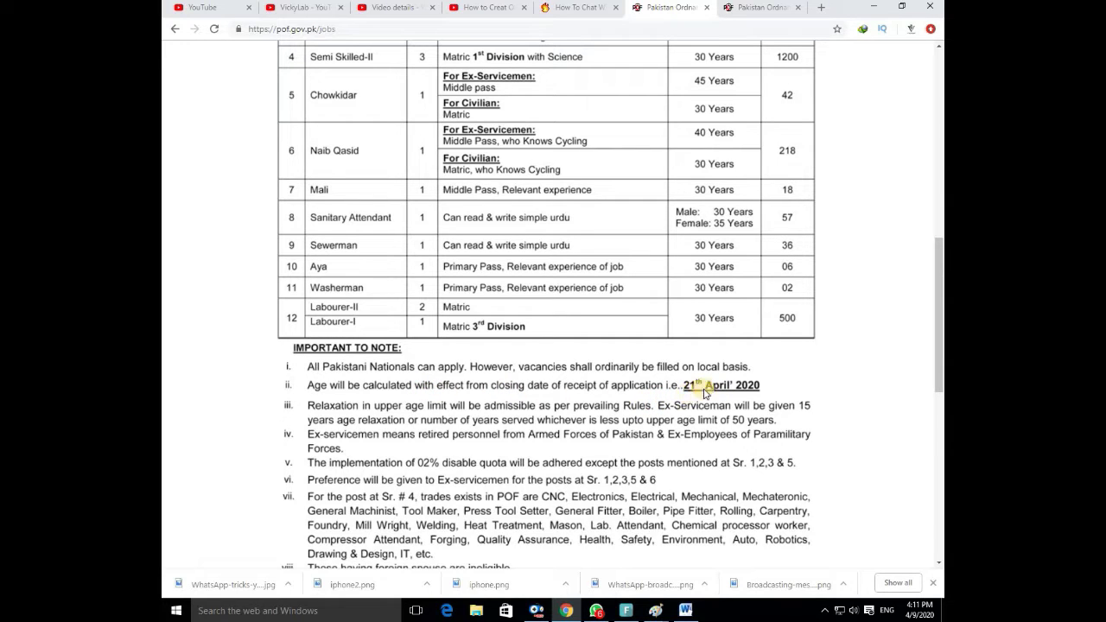
pyautogui.moveTo(704, 388); pyautogui.dragTo(740, 391)
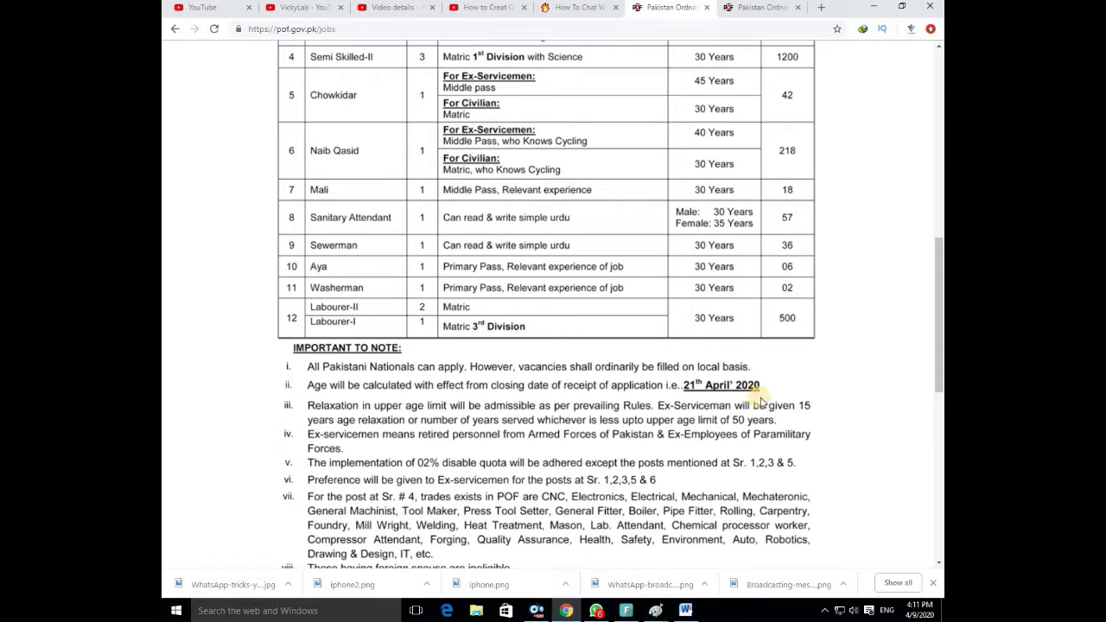
pyautogui.scroll(-2, 761, 402)
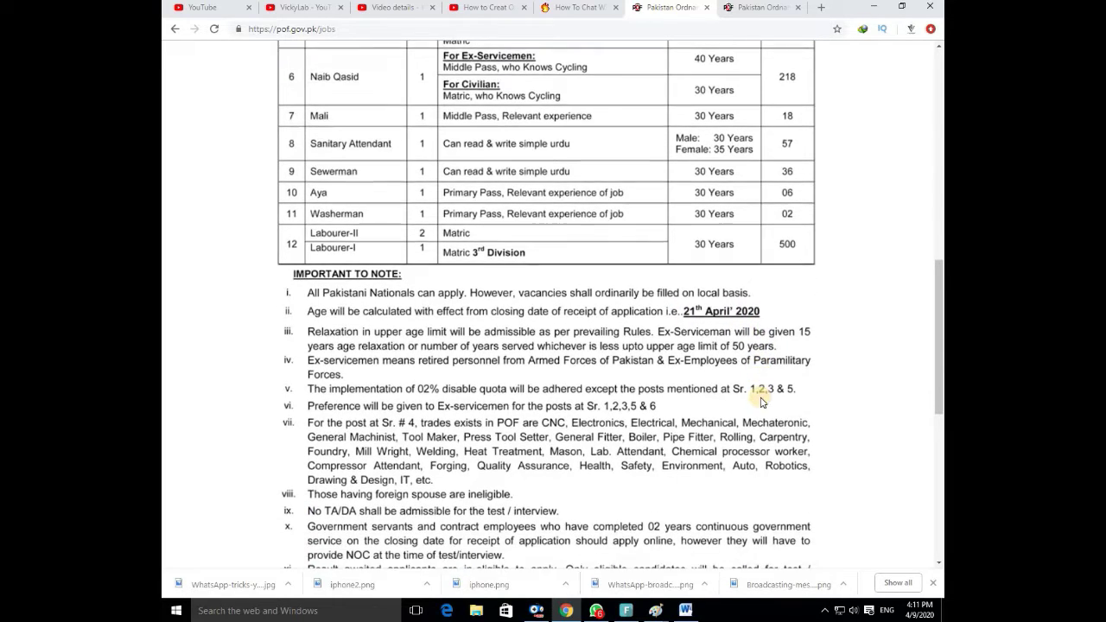
pyautogui.scroll(-2, 761, 401)
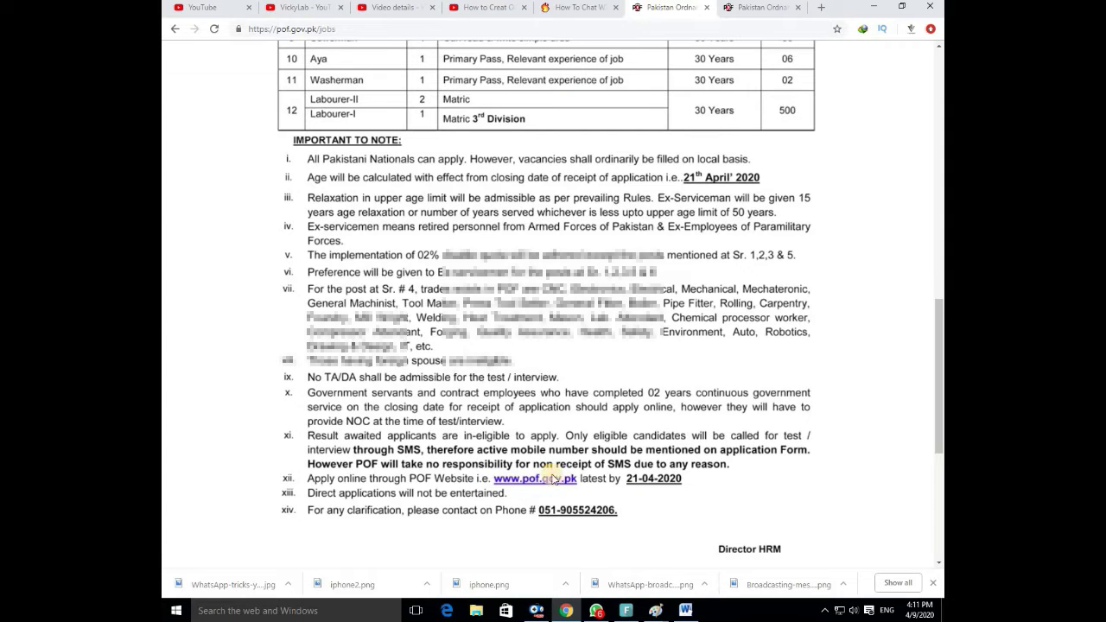
pyautogui.scroll(3, 558, 481)
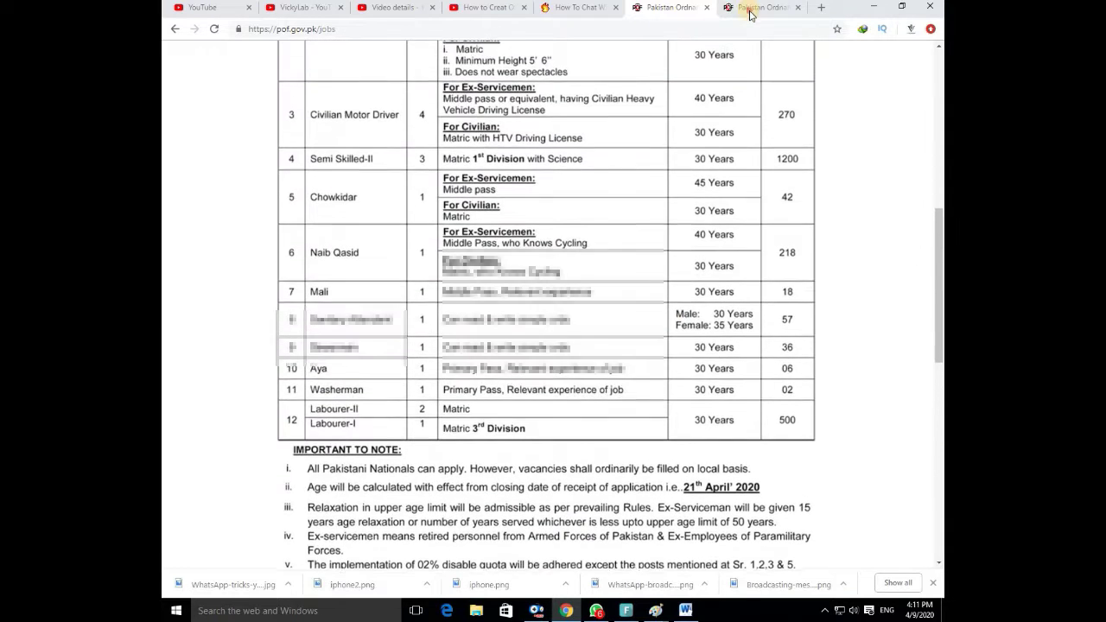
# On the application form, choose the post Semi Skilled-II (BPS-3) with job status Fresh.
pyautogui.click(756, 8)
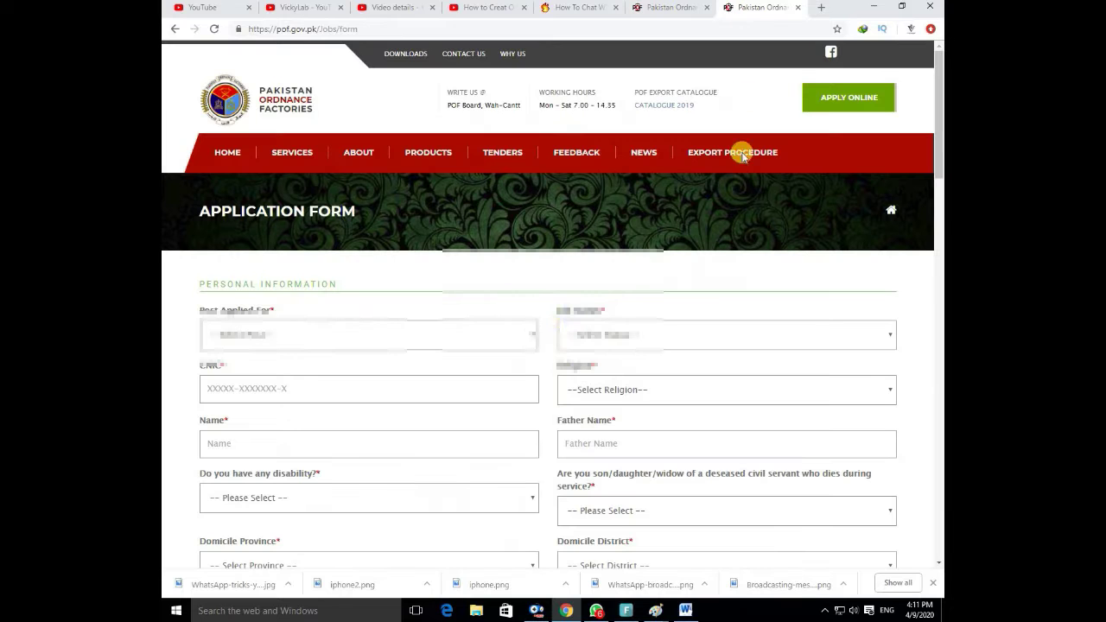
pyautogui.click(421, 337)
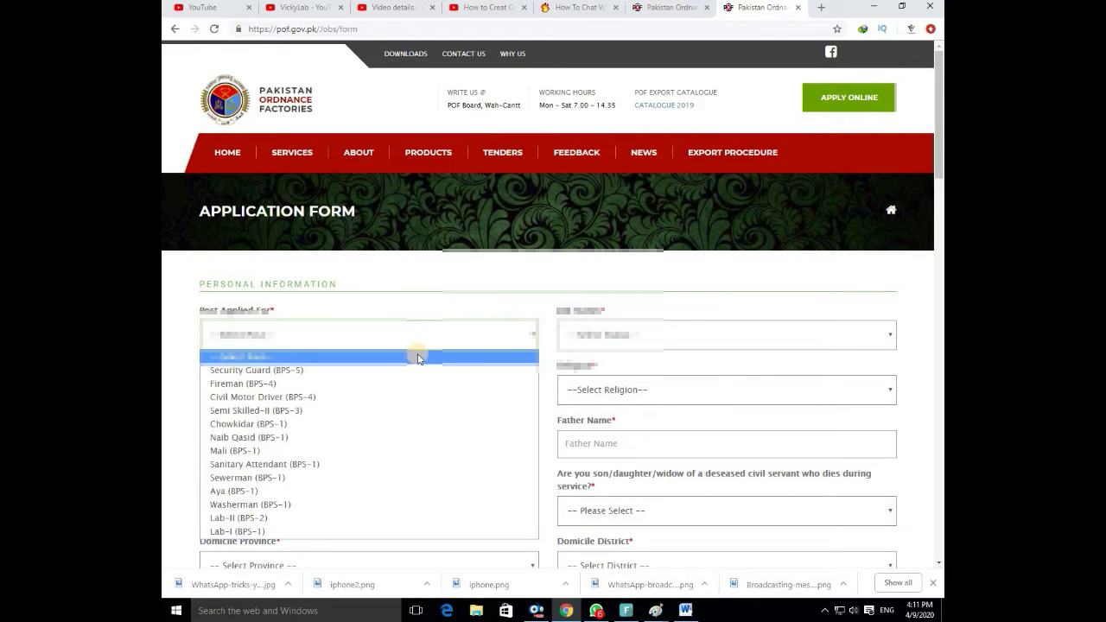
pyautogui.click(344, 410)
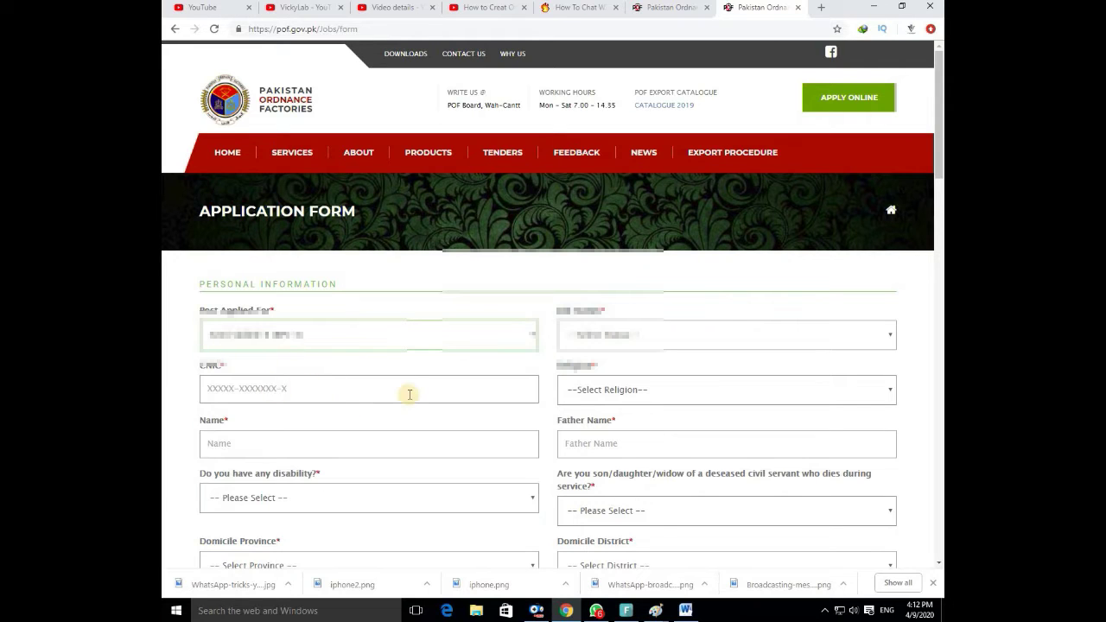
pyautogui.click(653, 338)
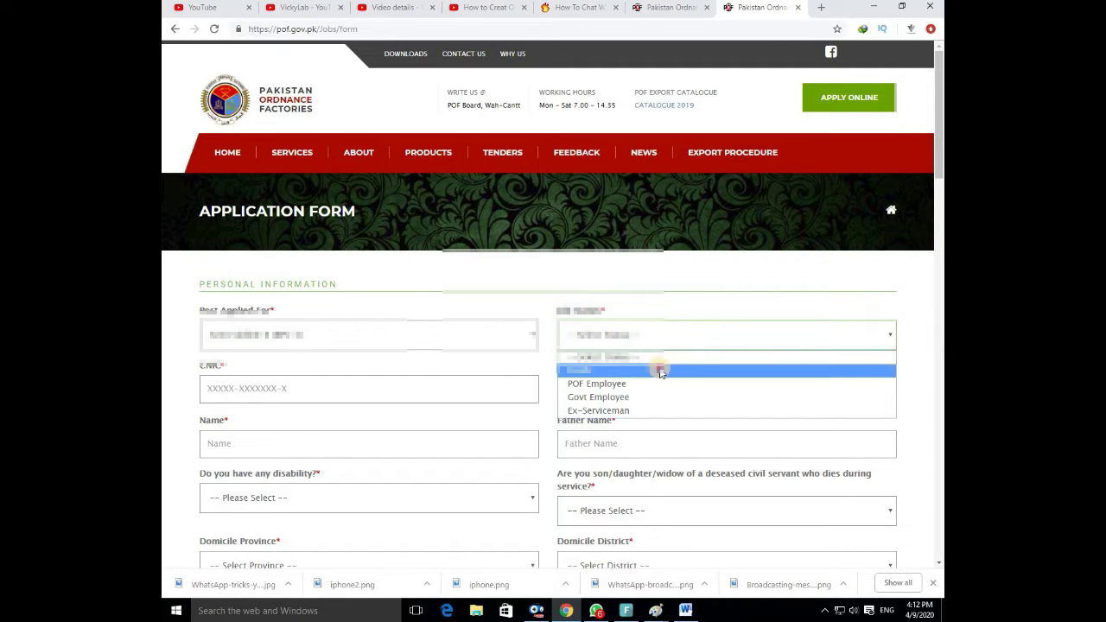
pyautogui.click(659, 368)
# Enter the applicant's CNIC number, religion Islam, name, and the suggested father's name.
pyautogui.click(391, 391)
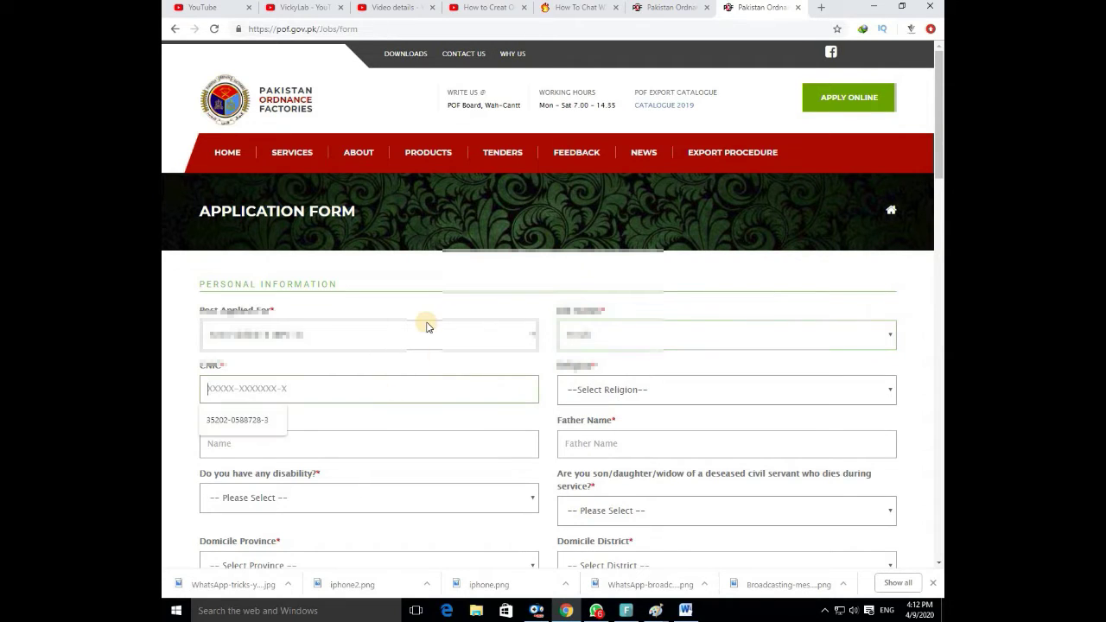
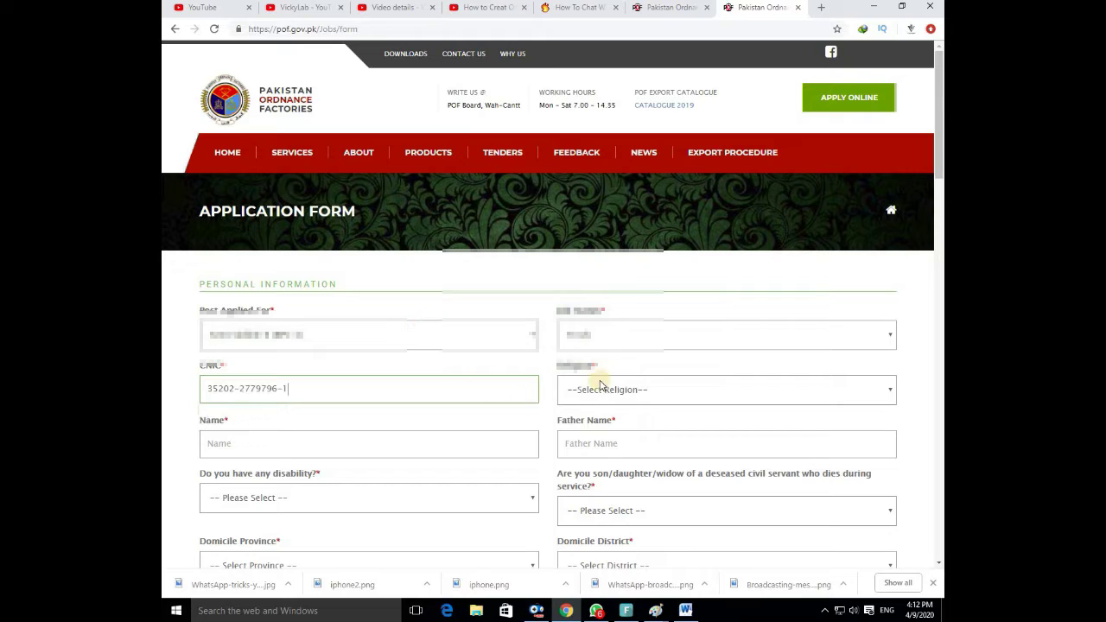
pyautogui.click(605, 385)
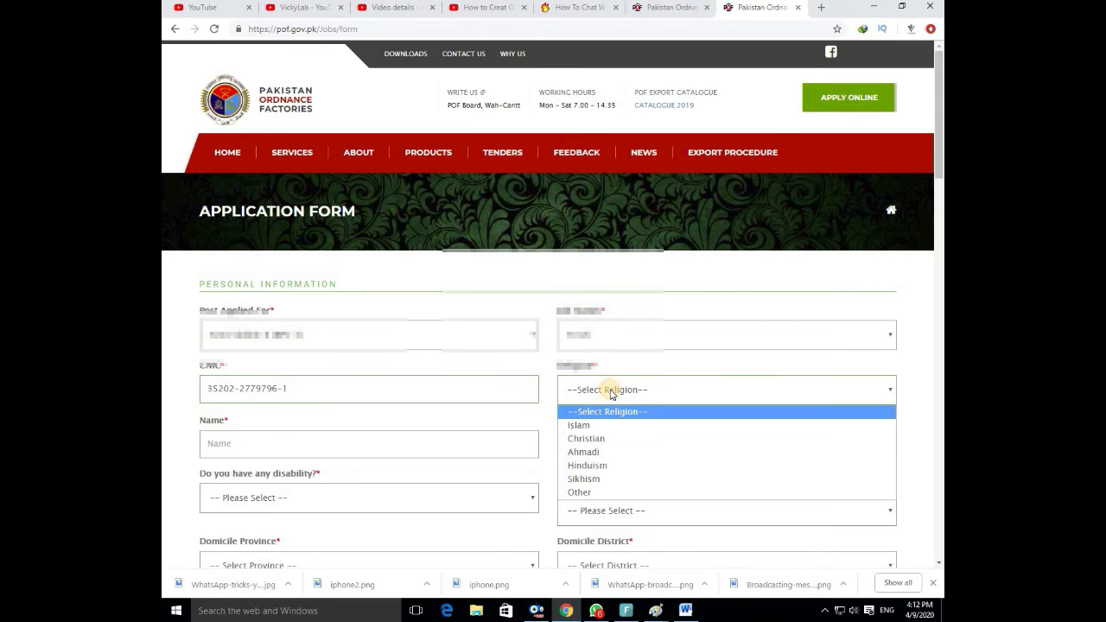
pyautogui.click(635, 426)
pyautogui.click(432, 449)
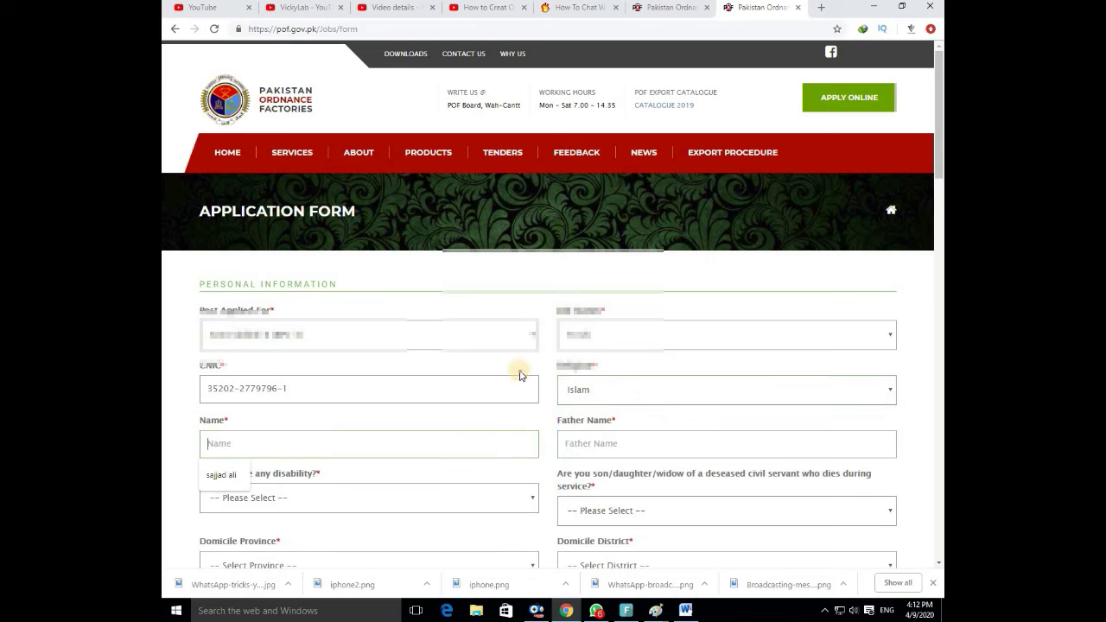
pyautogui.write('W')
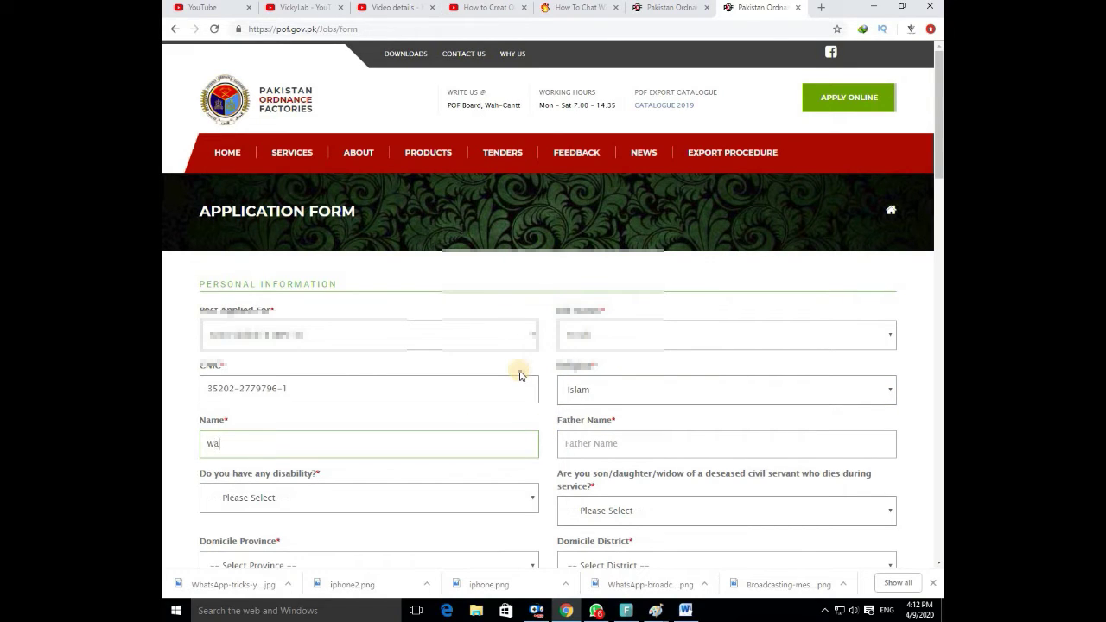
pyautogui.write('WZulfi')
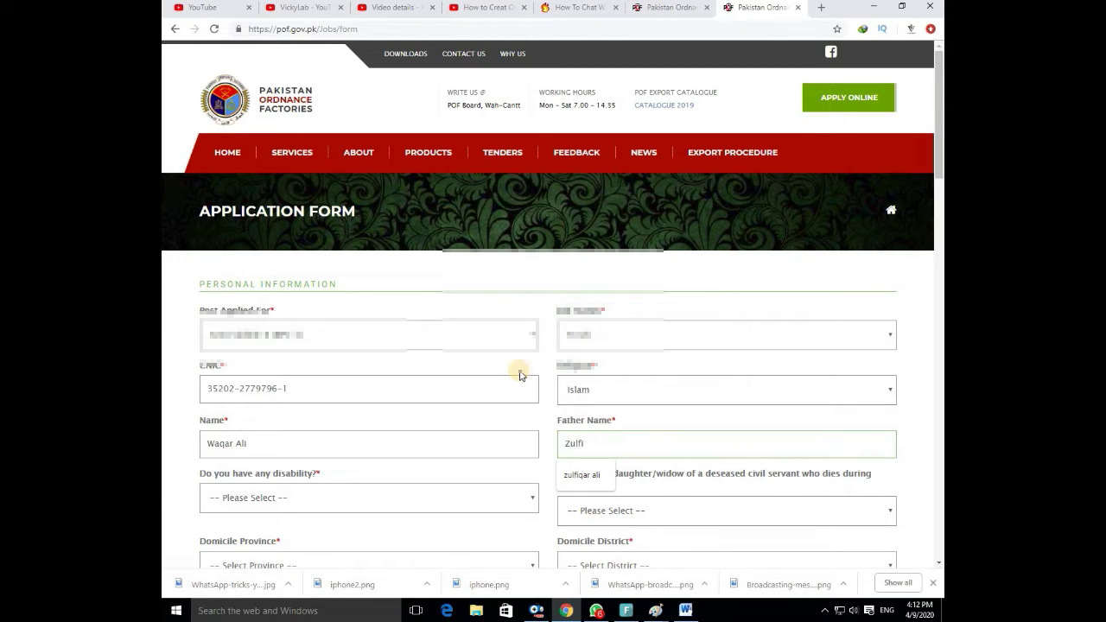
pyautogui.press('Down')
pyautogui.press('Return')
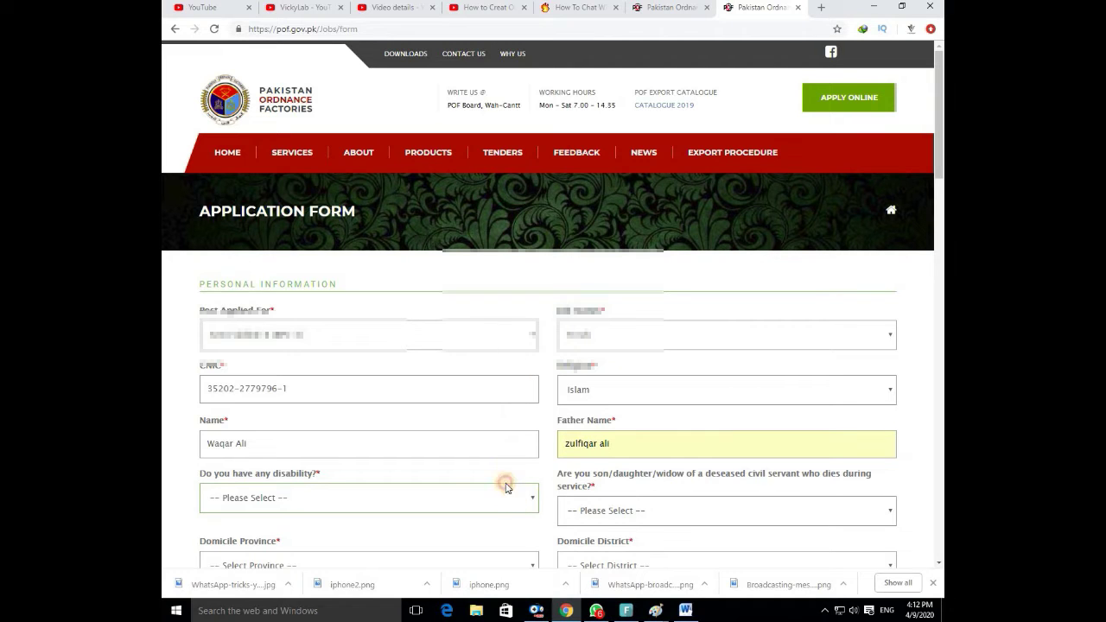
pyautogui.scroll(-3, 510, 475)
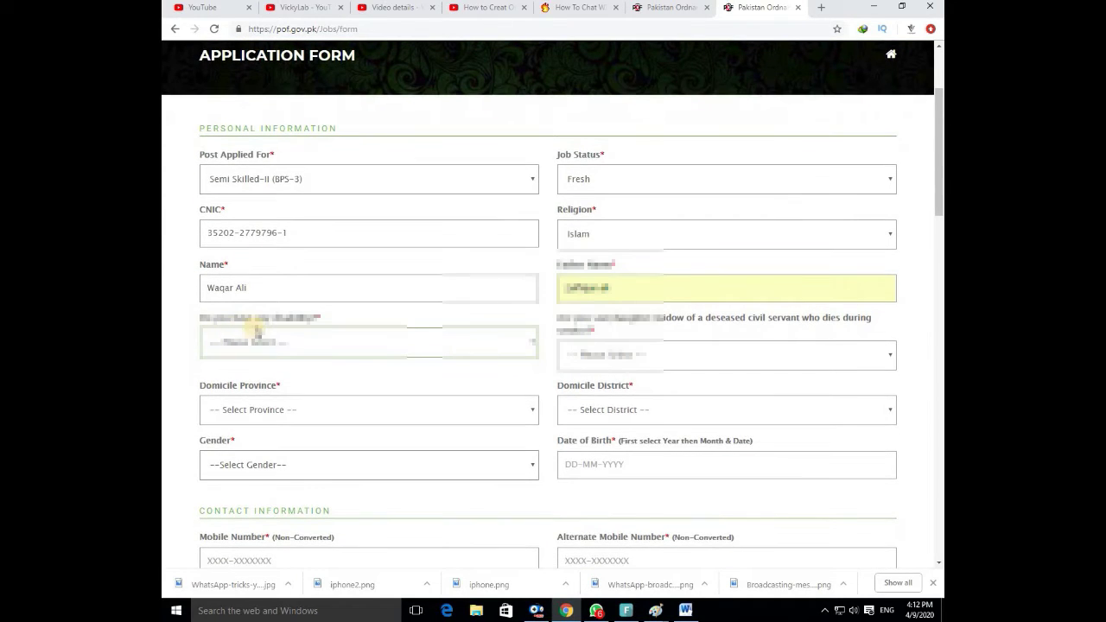
# Answer No to both the disability and the deceased civil servant questions.
pyautogui.click(318, 343)
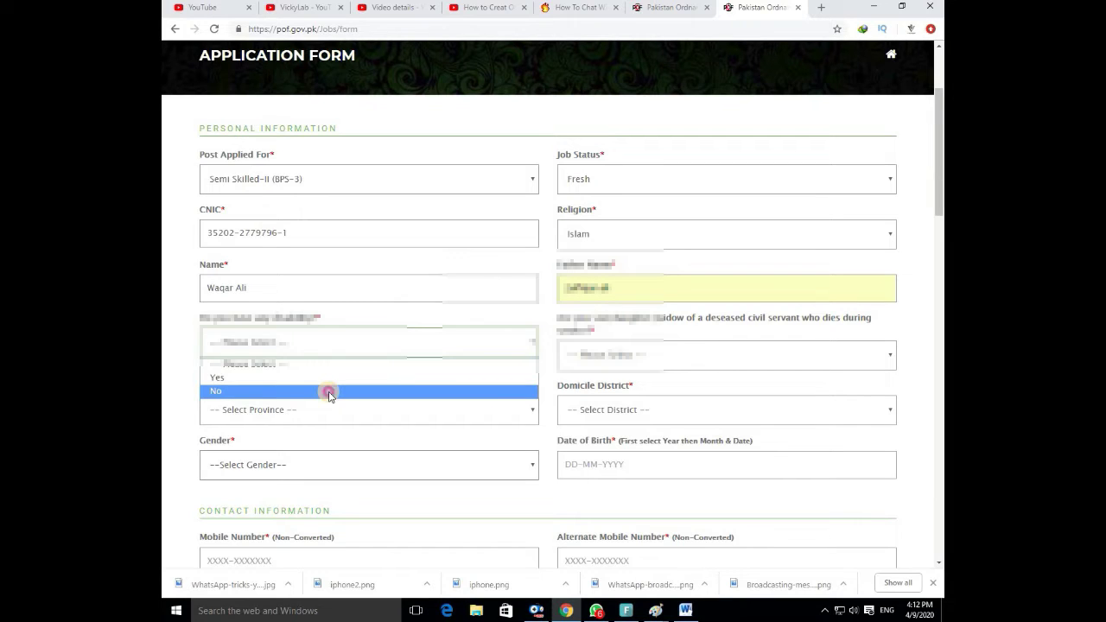
pyautogui.click(329, 393)
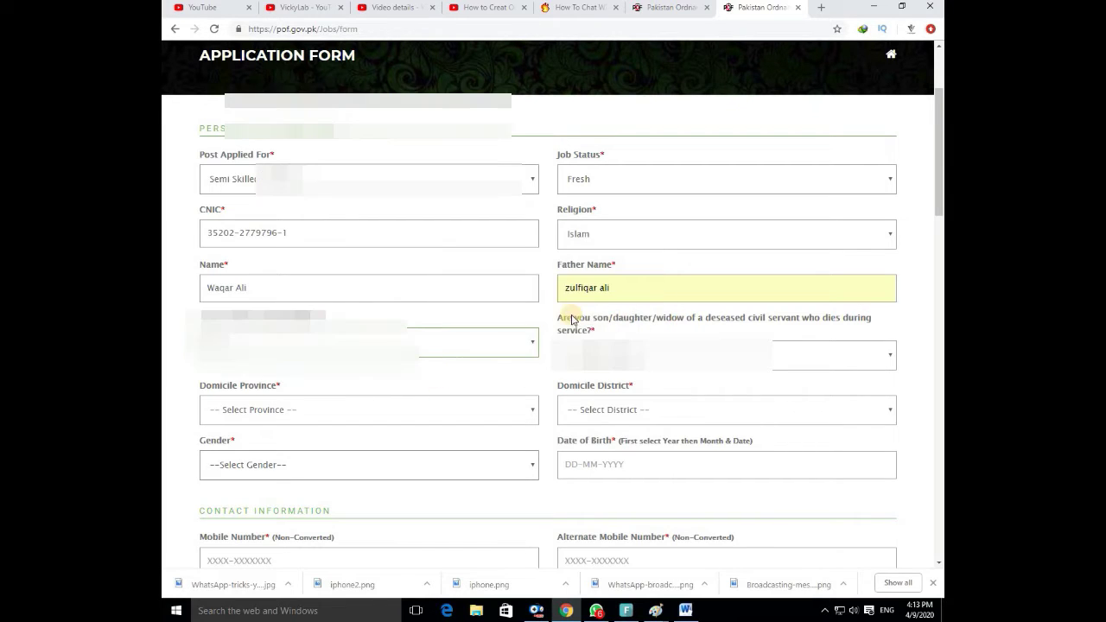
pyautogui.moveTo(558, 321); pyautogui.dragTo(764, 337)
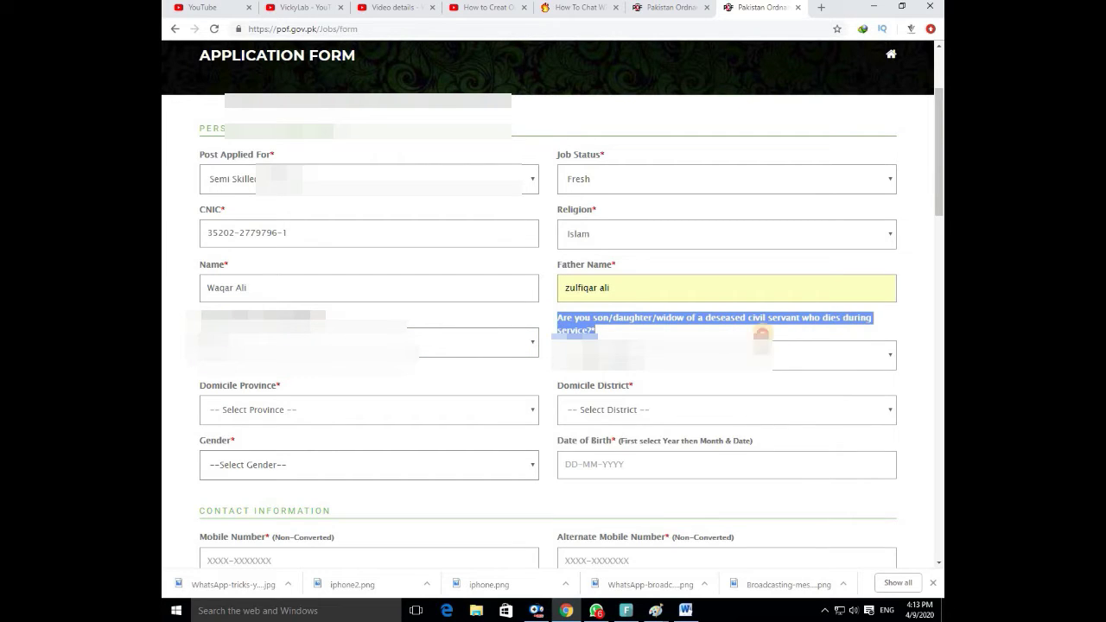
pyautogui.click(621, 341)
pyautogui.click(748, 356)
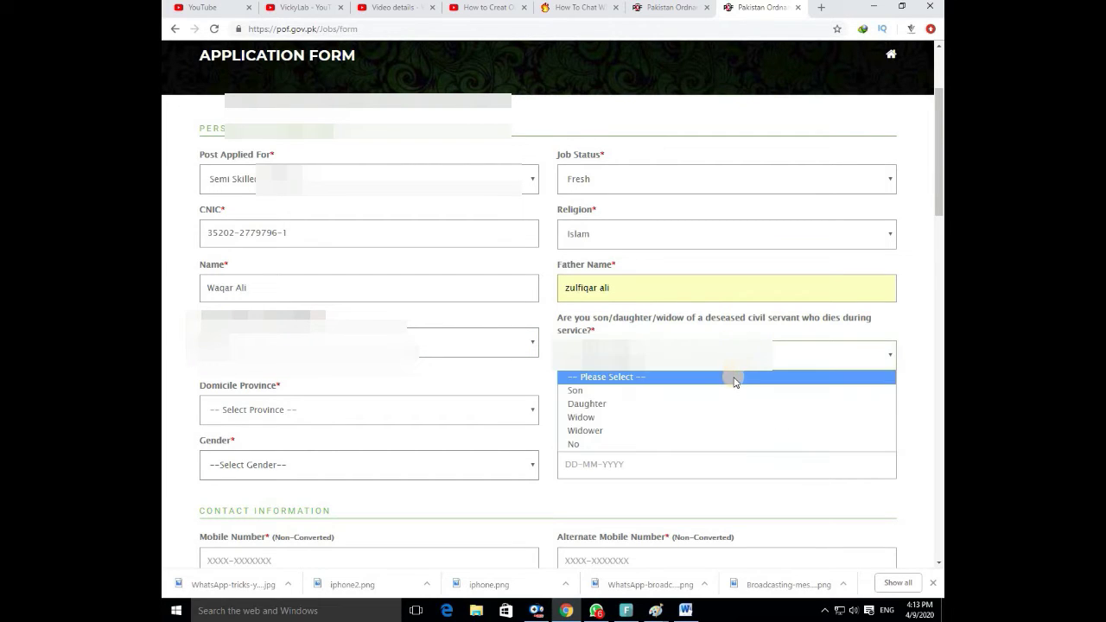
pyautogui.click(729, 444)
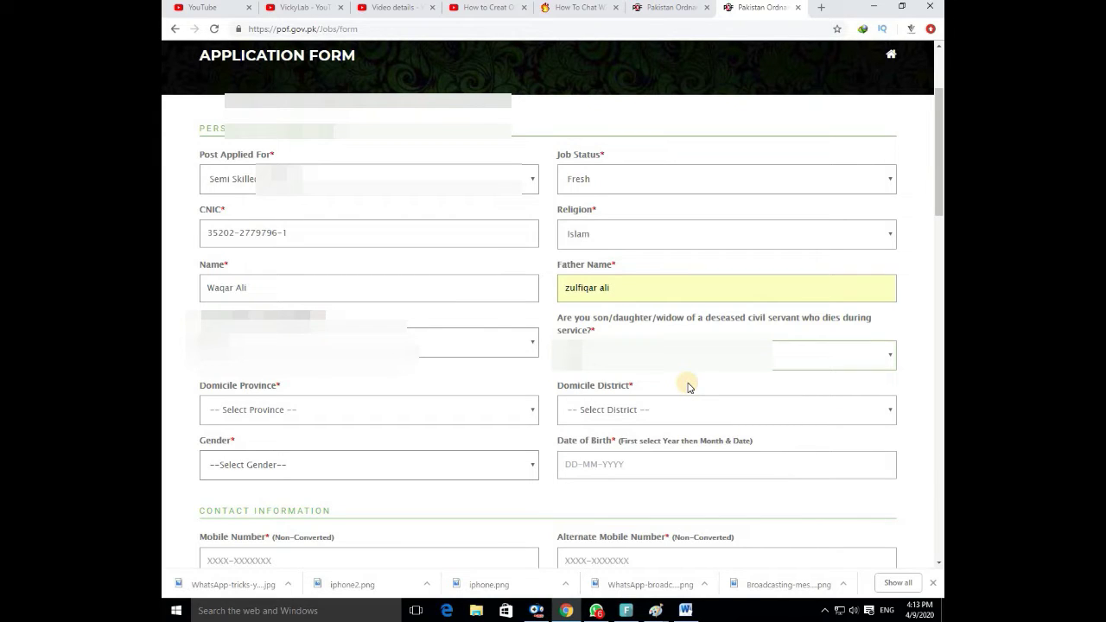
# Set domicile province Punjab, district Lahore, and gender Male.
pyautogui.click(527, 415)
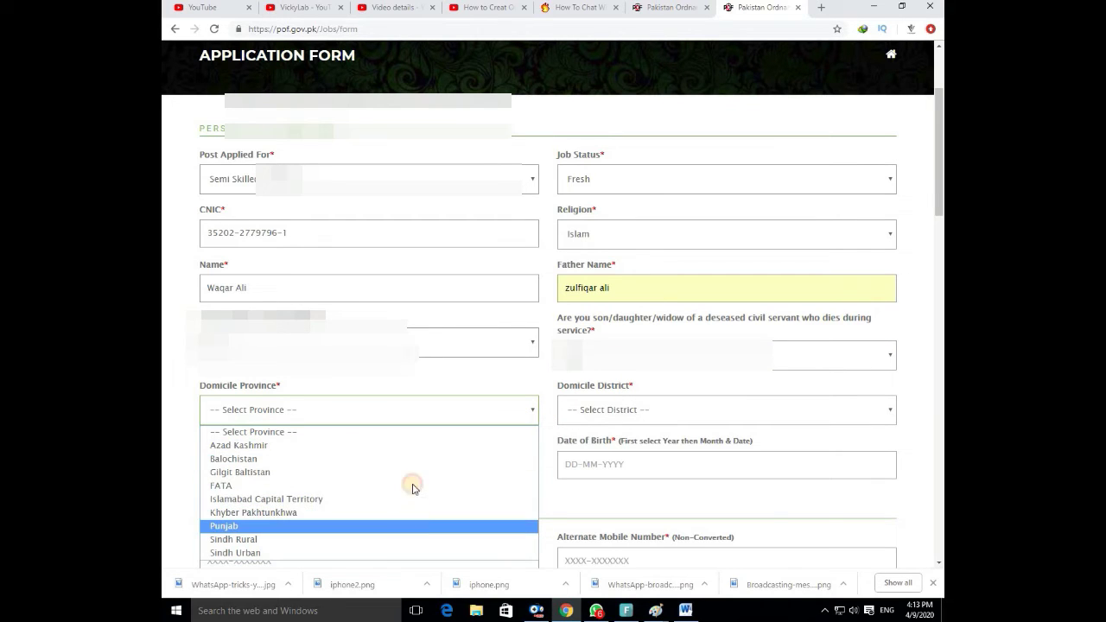
pyautogui.press('Return')
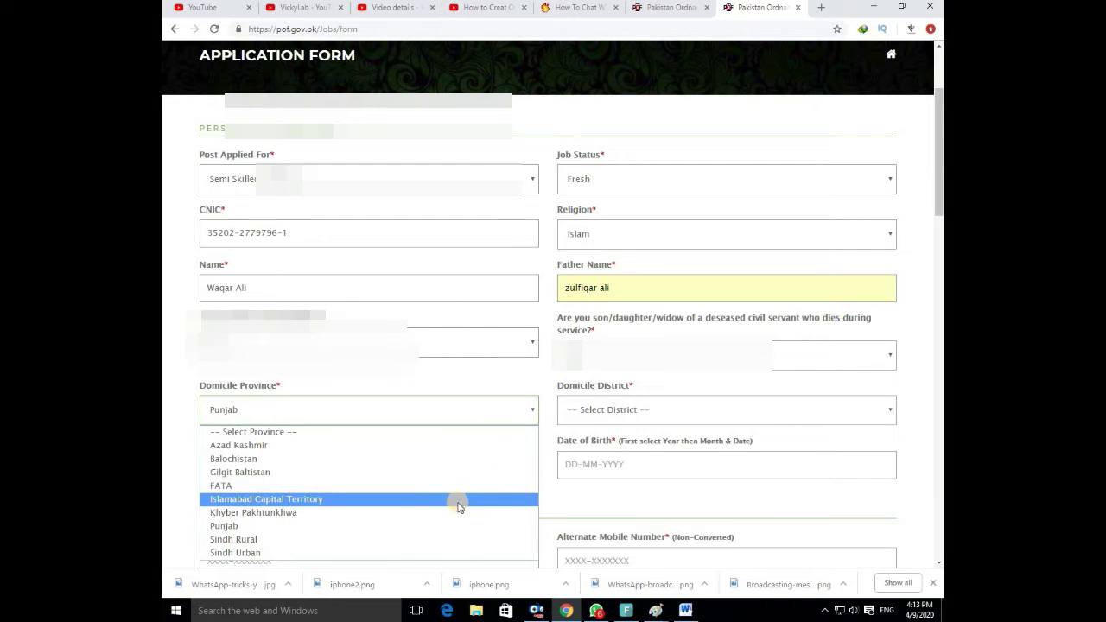
pyautogui.click(592, 478)
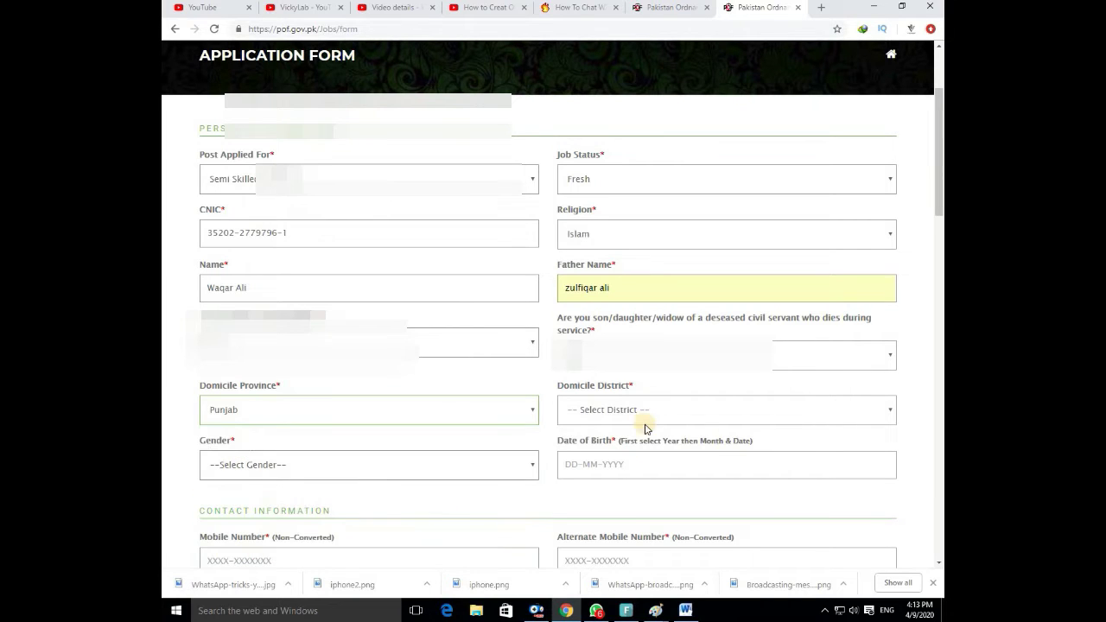
pyautogui.click(648, 424)
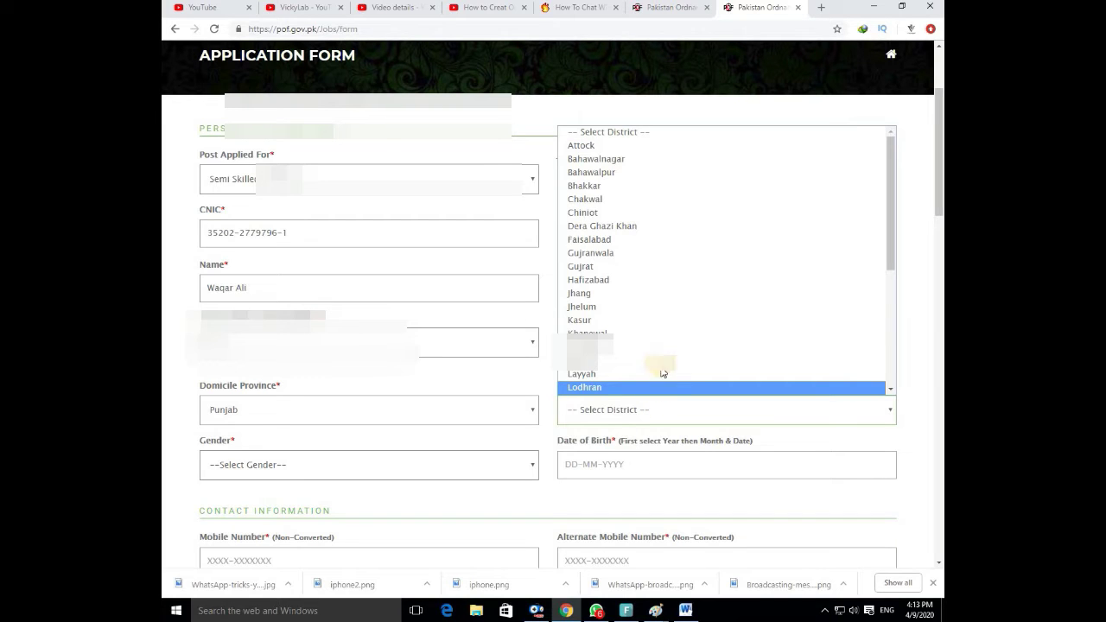
pyautogui.click(661, 361)
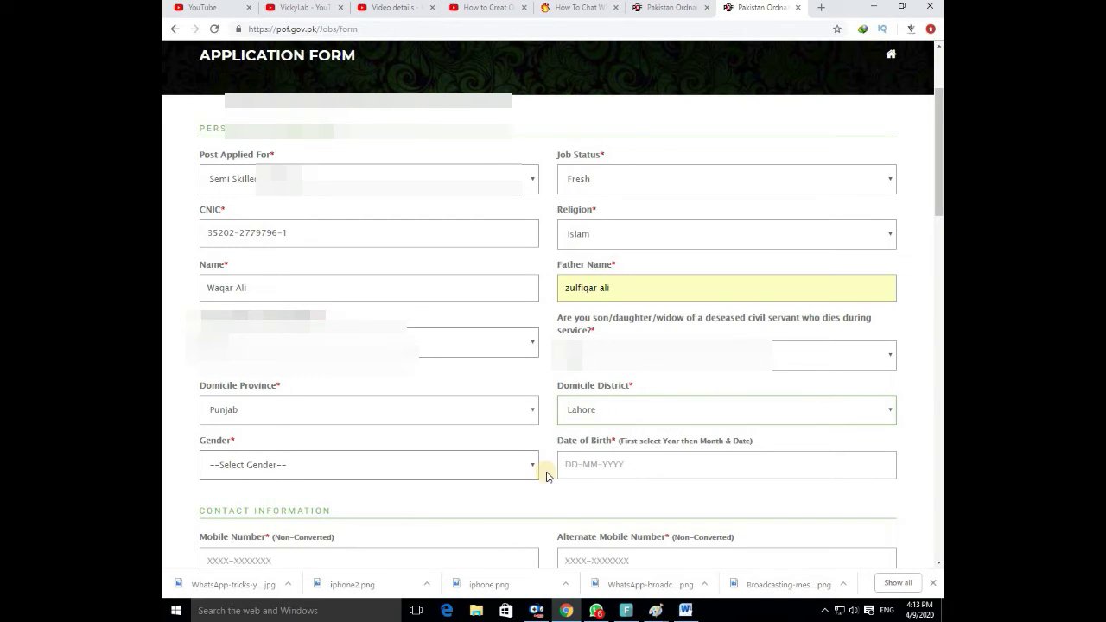
pyautogui.click(519, 467)
pyautogui.click(521, 500)
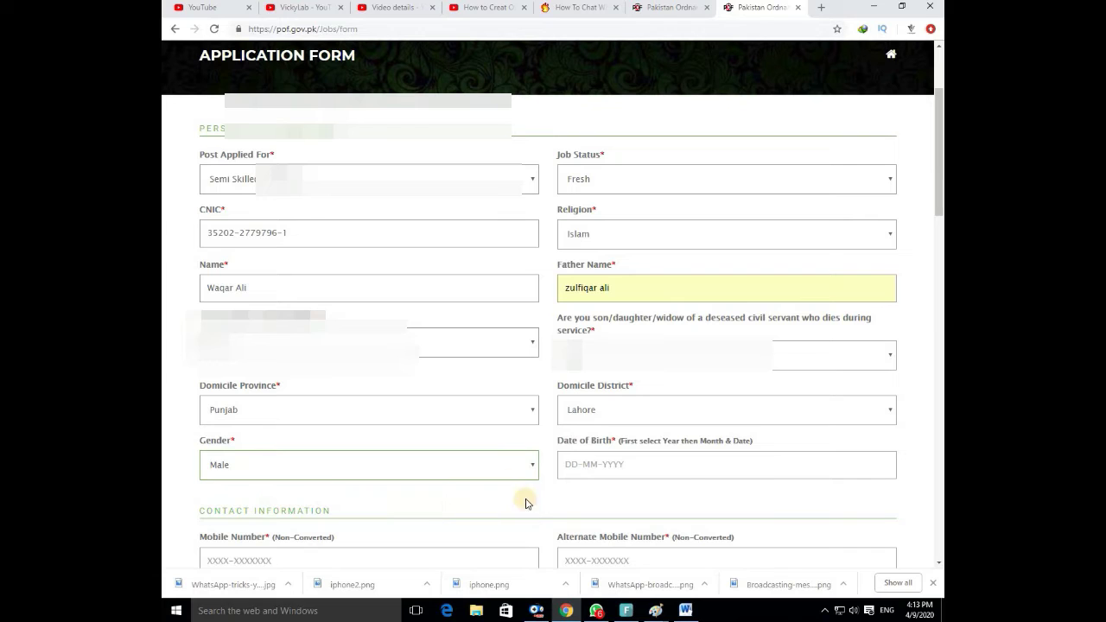
pyautogui.click(671, 466)
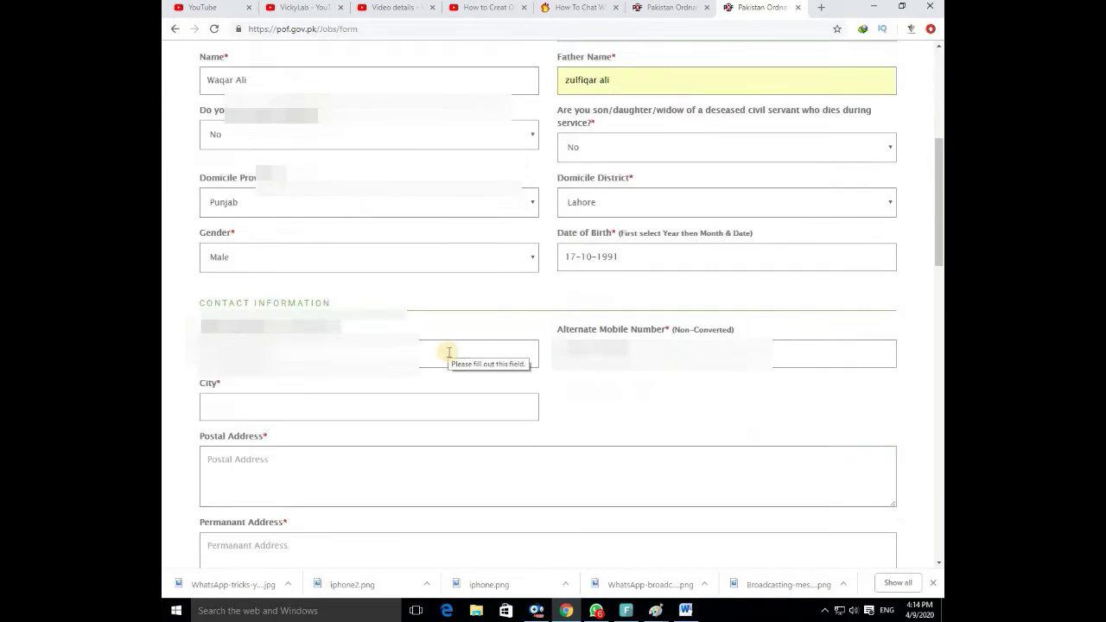
# Enter the applicant's mobile number, dismiss the autofill suggestion, and correct the alternate mobile number.
pyautogui.click(448, 352)
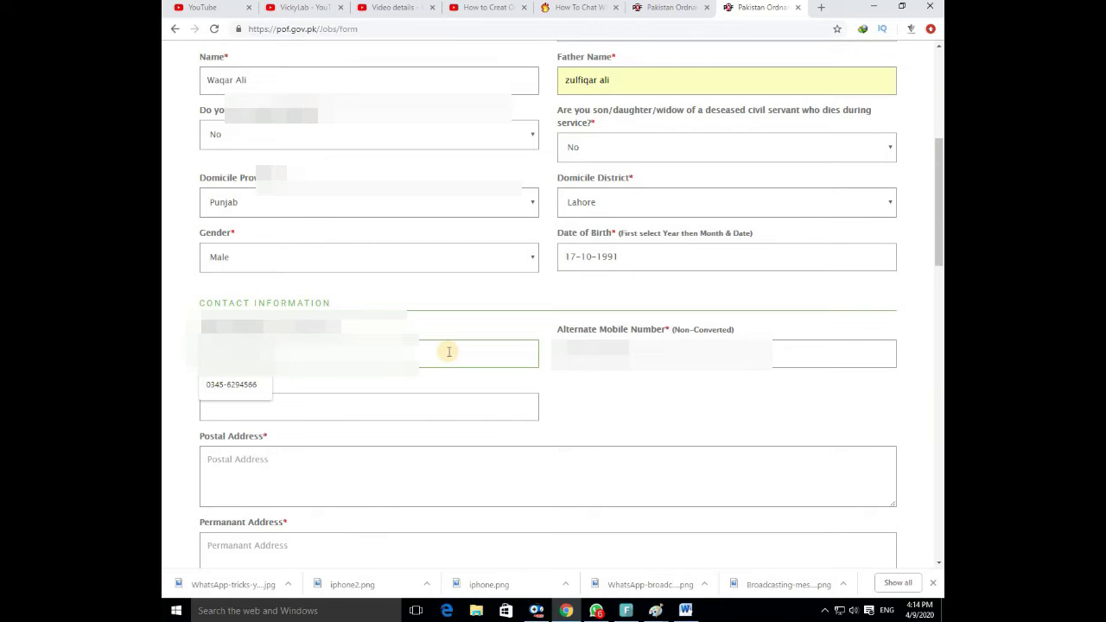
pyautogui.press('Escape')
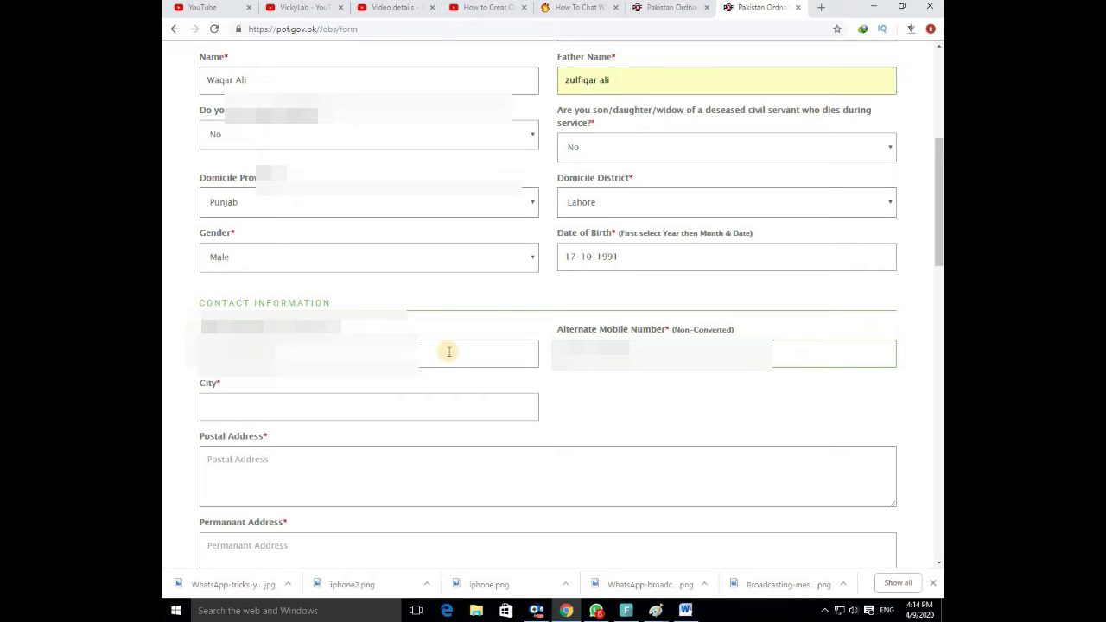
pyautogui.press('BackSpace')
pyautogui.press('BackSpace')
pyautogui.press('BackSpace')
pyautogui.press('BackSpace')
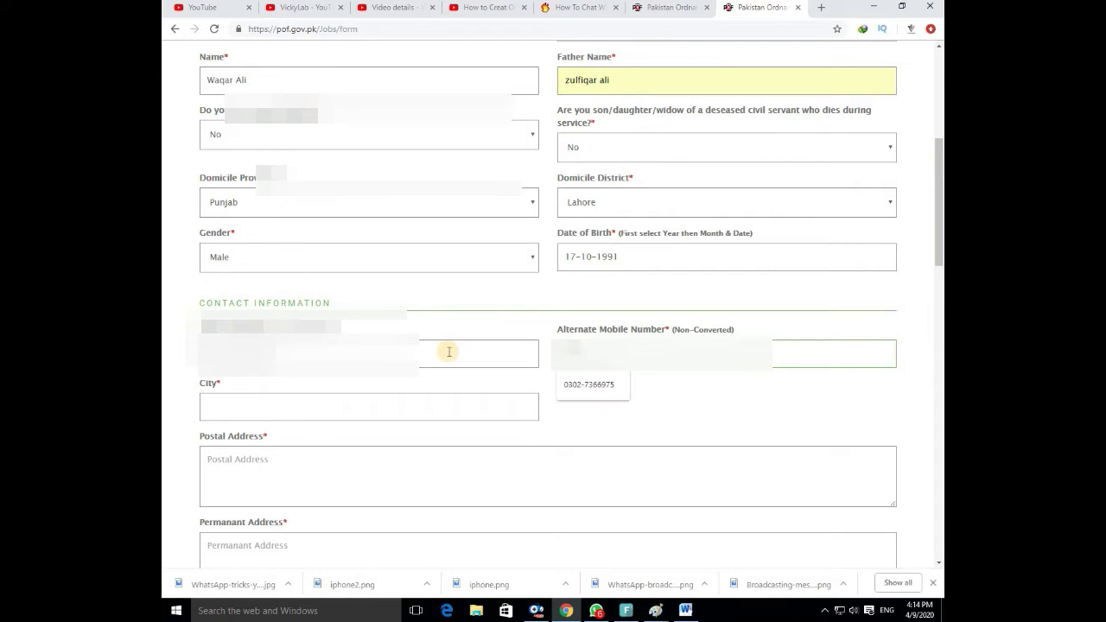
pyautogui.press('BackSpace')
pyautogui.press('BackSpace')
pyautogui.press('BackSpace')
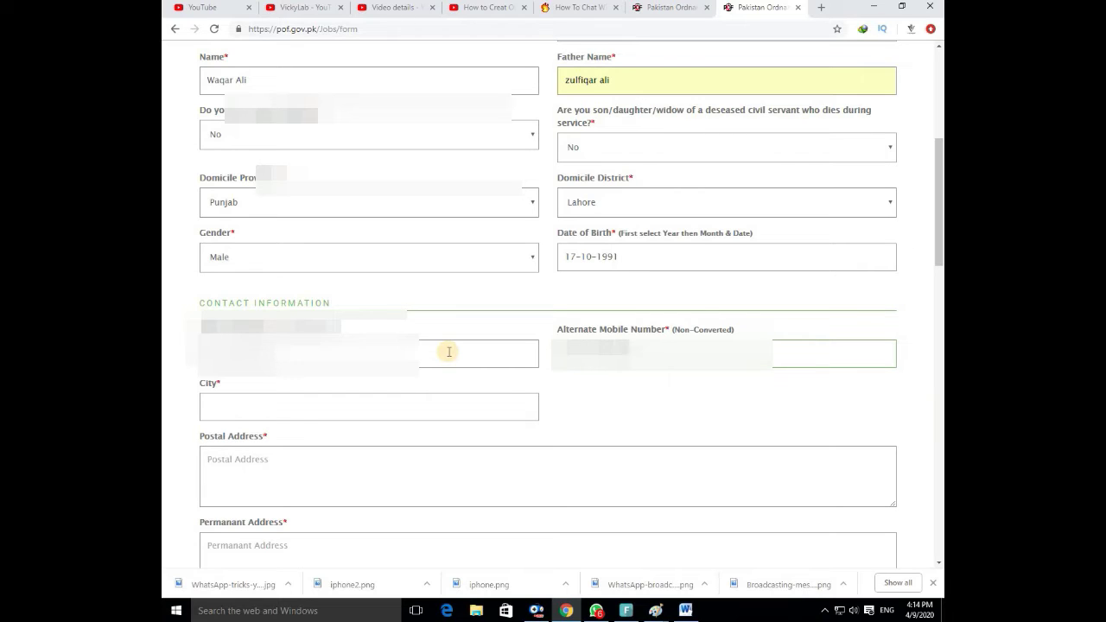
# Enter Lahore as the city and paste the home address into both postal and permanent address fields.
pyautogui.write('Lahore')
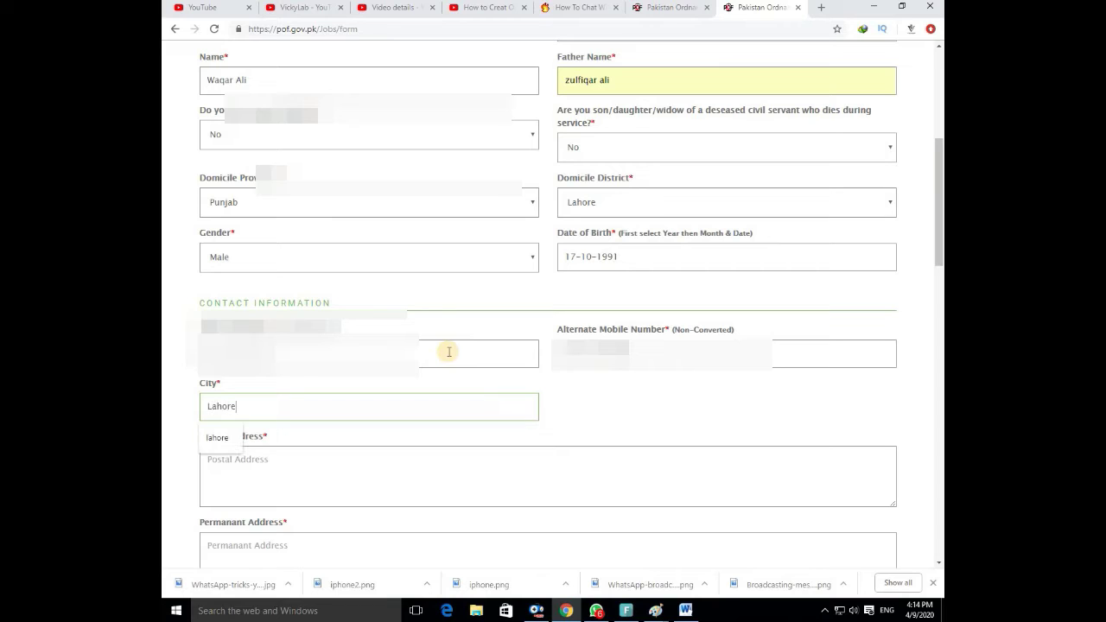
pyautogui.press('Tab')
pyautogui.scroll(-1, 524, 388)
pyautogui.click(396, 307)
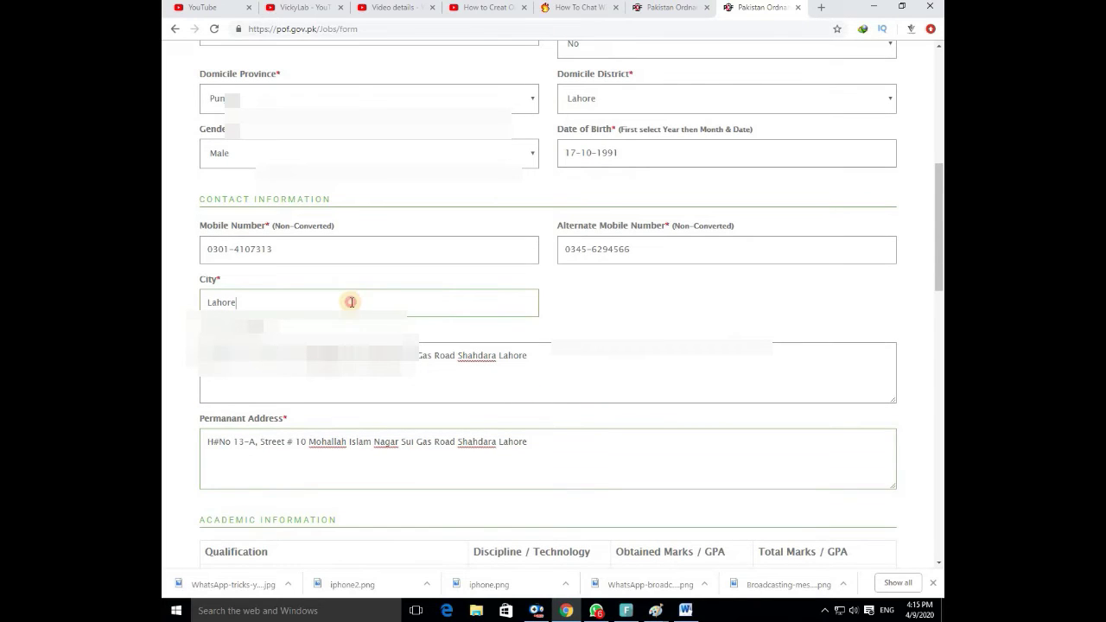
pyautogui.moveTo(527, 356); pyautogui.dragTo(330, 355)
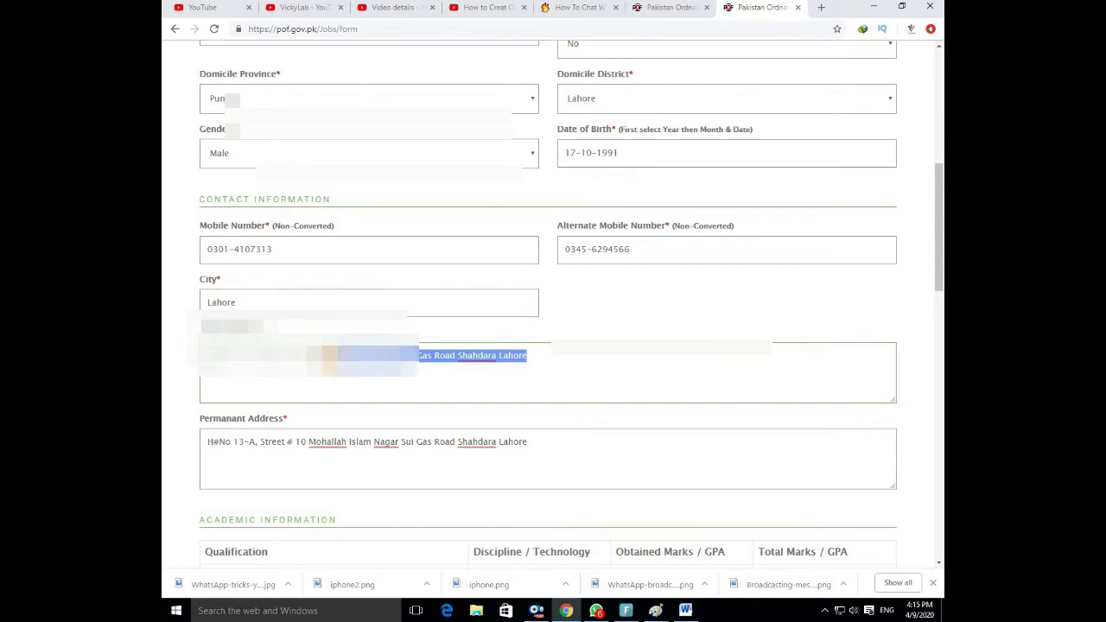
pyautogui.click(458, 380)
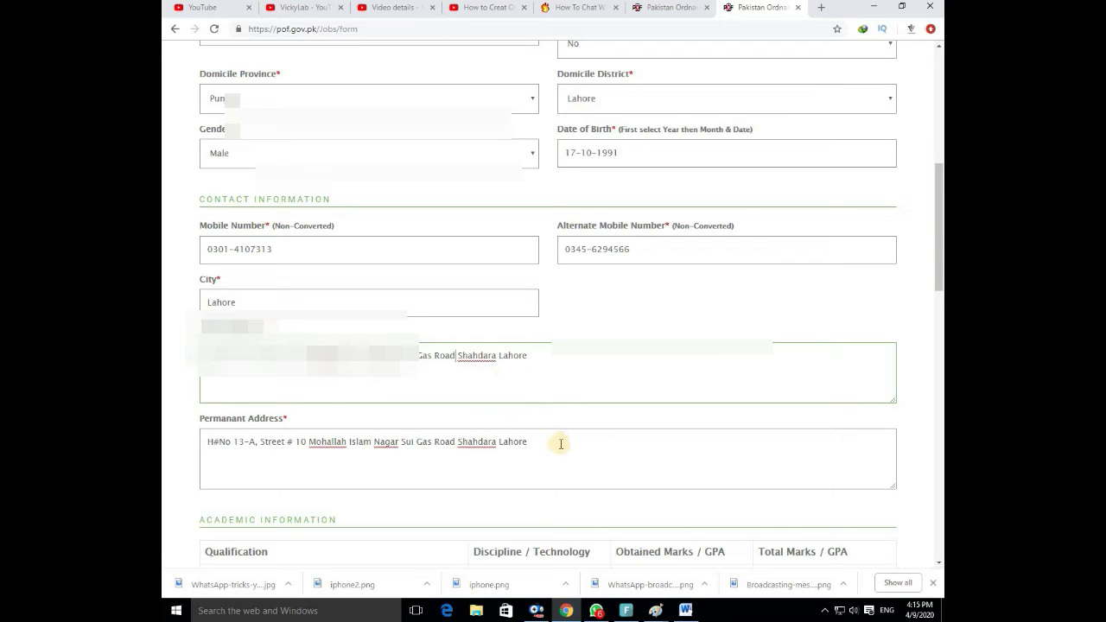
pyautogui.moveTo(560, 444); pyautogui.dragTo(377, 445)
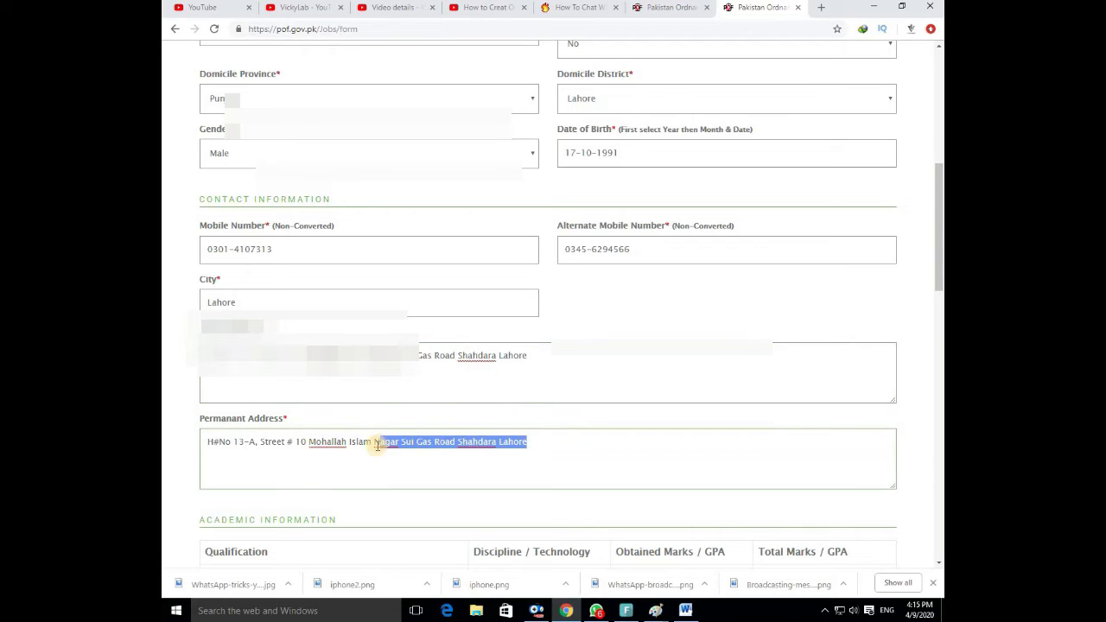
pyautogui.click(306, 442)
pyautogui.scroll(-3, 374, 457)
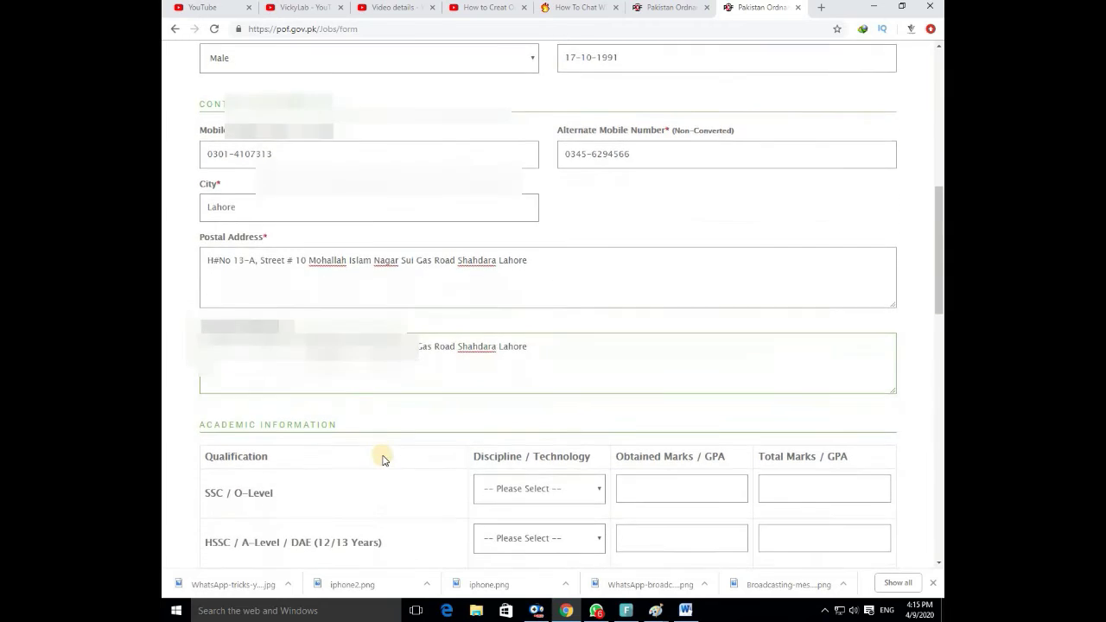
# Set SSC discipline to Science and HSSC to Commerce, then raise SSC obtained marks with the spinner.
pyautogui.scroll(-2, 495, 412)
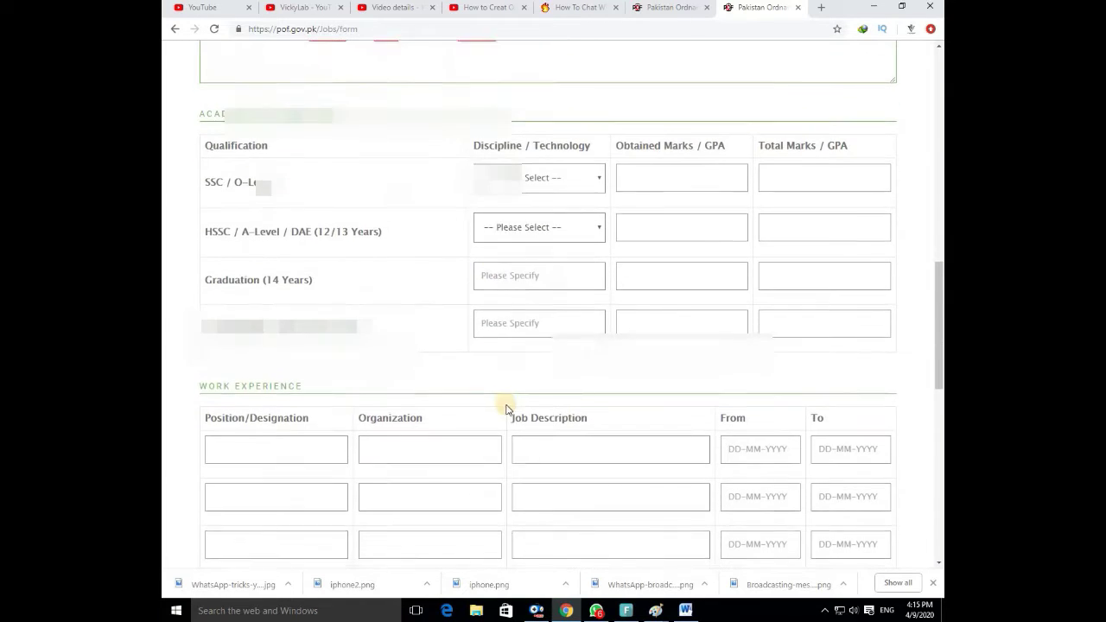
pyautogui.click(599, 176)
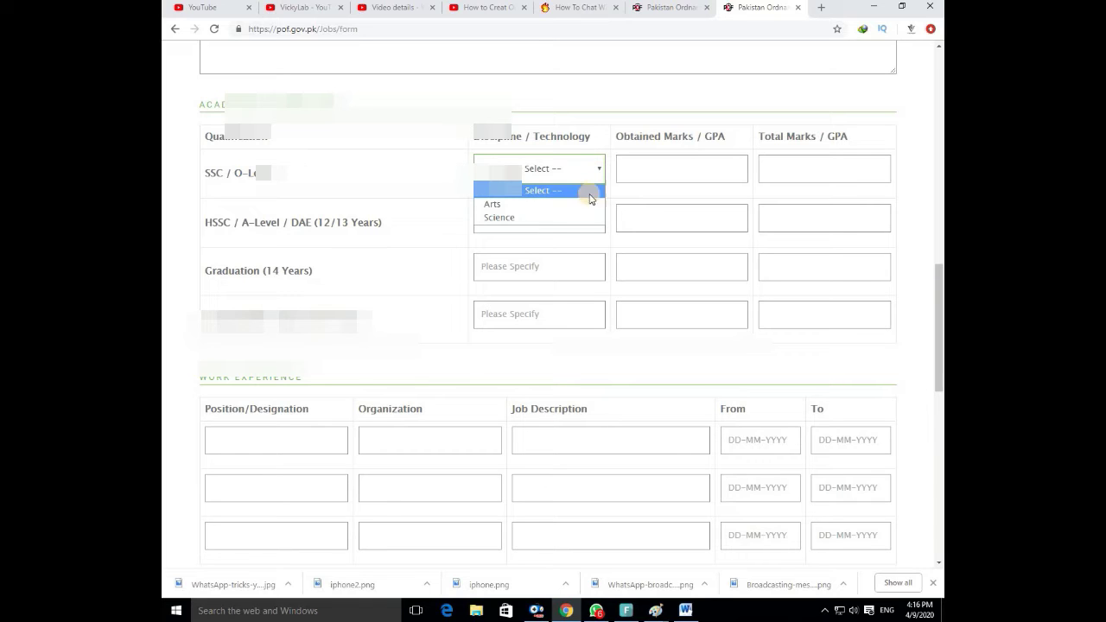
pyautogui.click(575, 217)
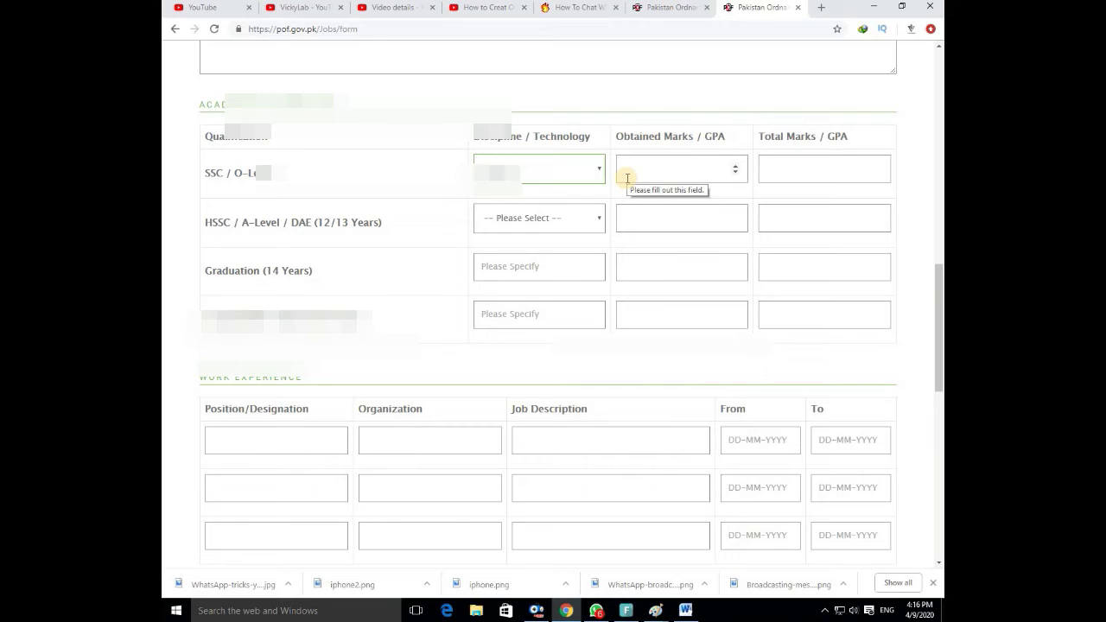
pyautogui.click(734, 171)
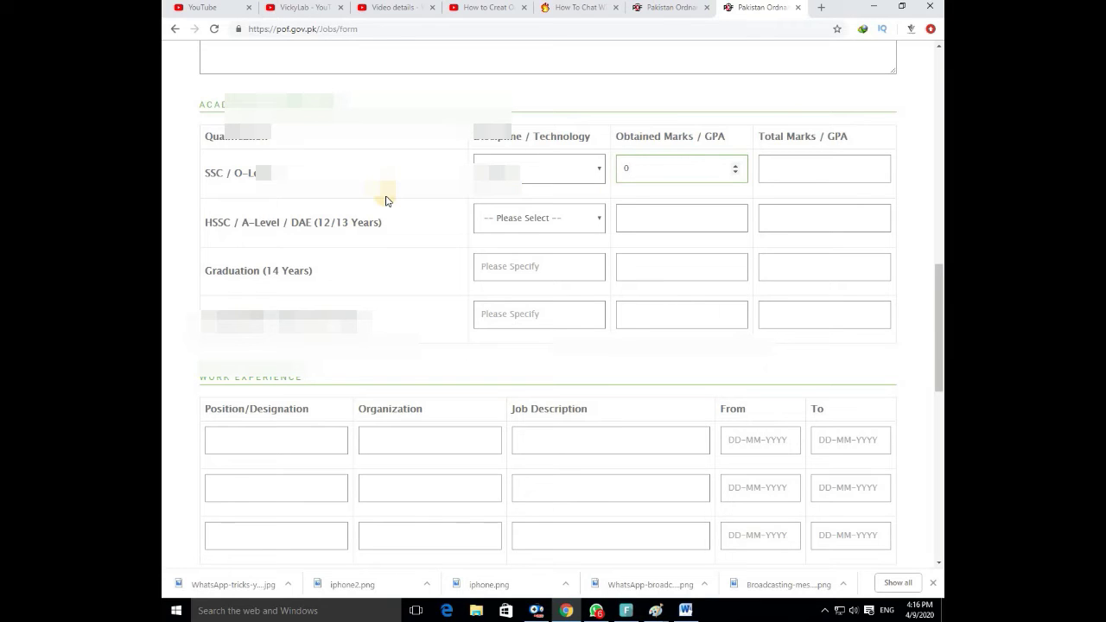
pyautogui.click(557, 220)
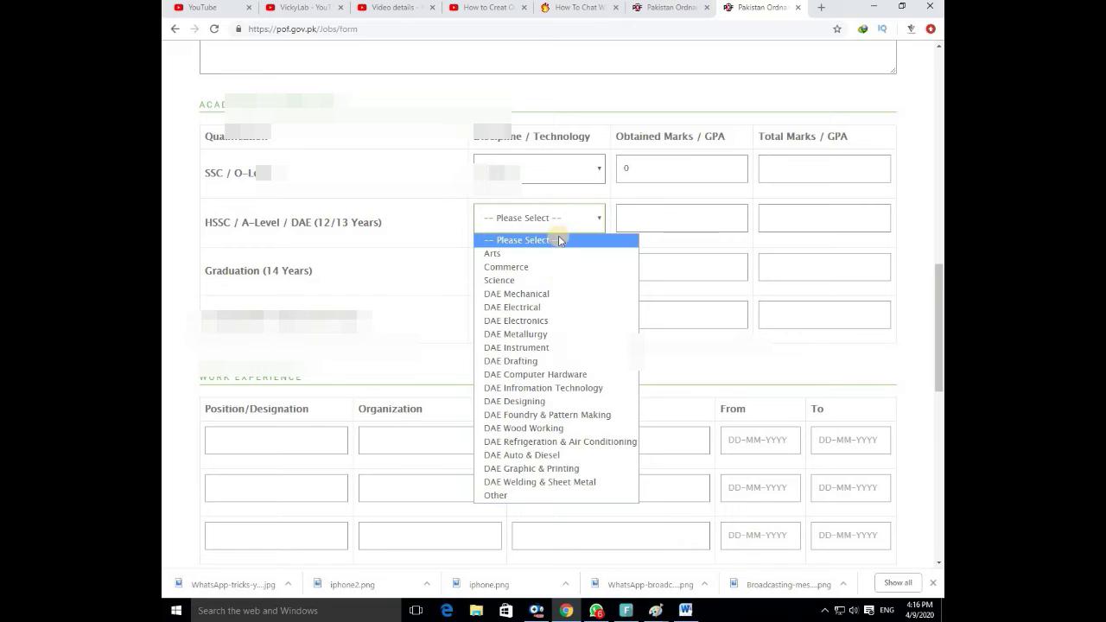
pyautogui.click(557, 267)
pyautogui.click(594, 176)
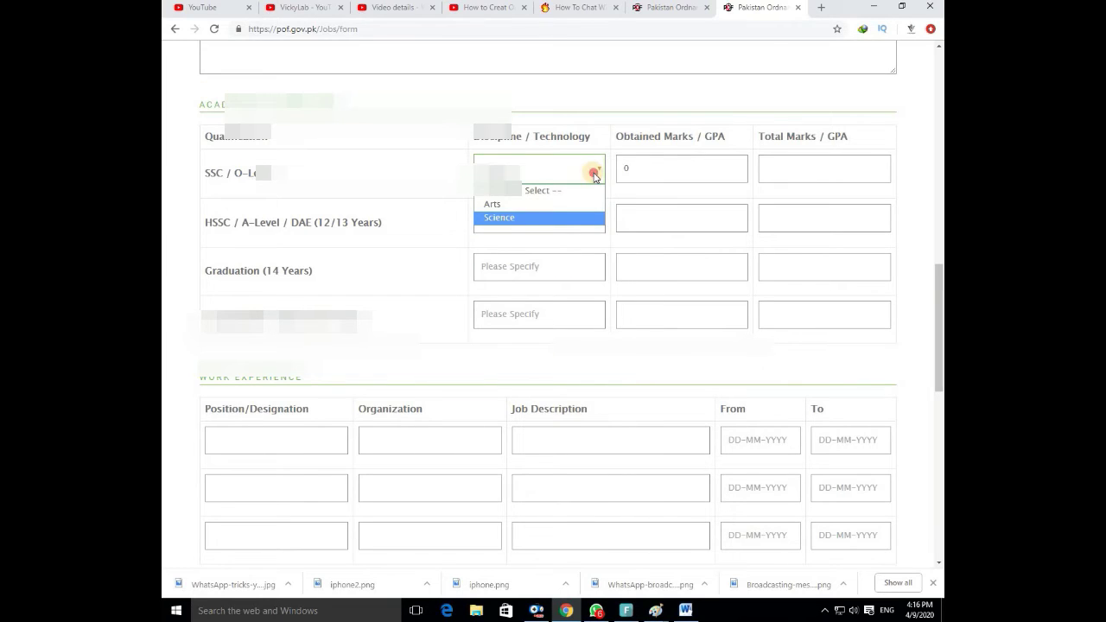
pyautogui.click(598, 175)
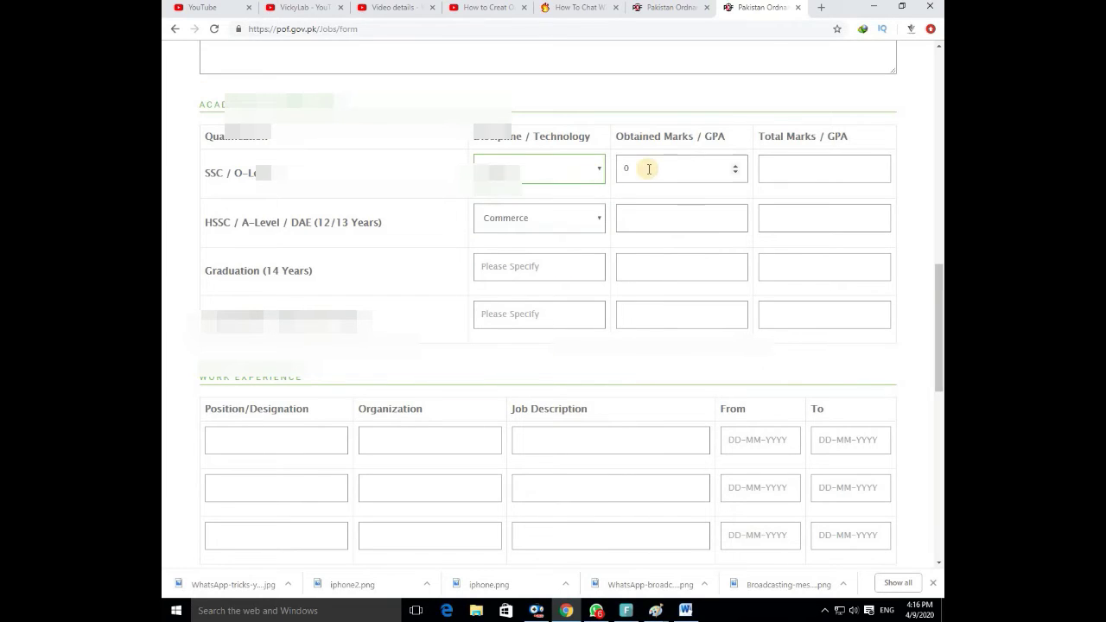
pyautogui.click(735, 166)
pyautogui.moveTo(734, 166); pyautogui.dragTo(734, 168)
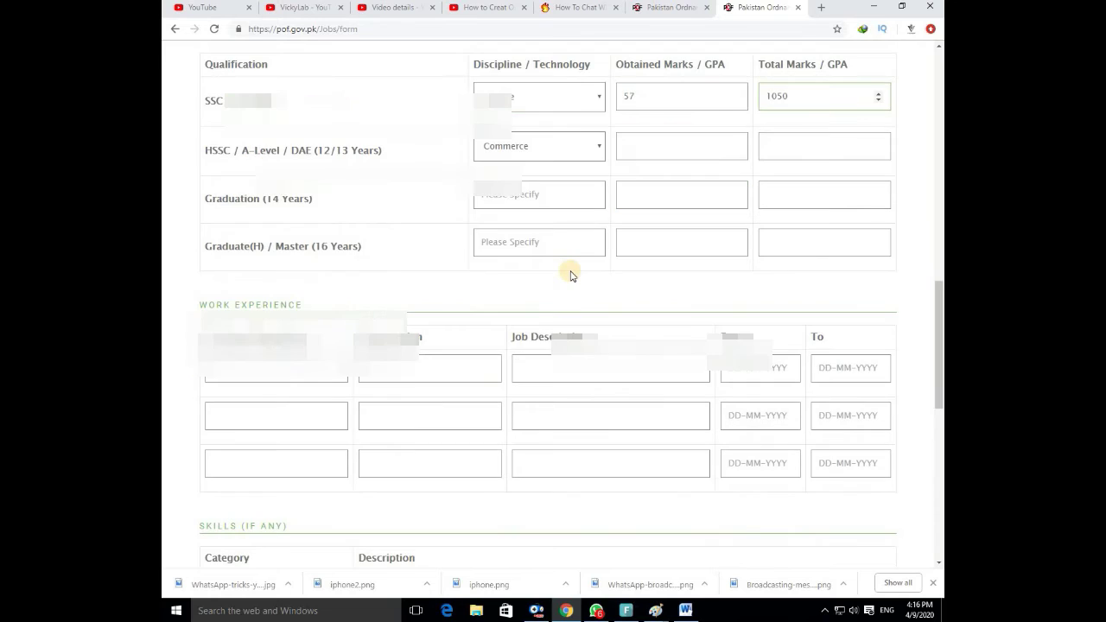
pyautogui.scroll(-3, 571, 272)
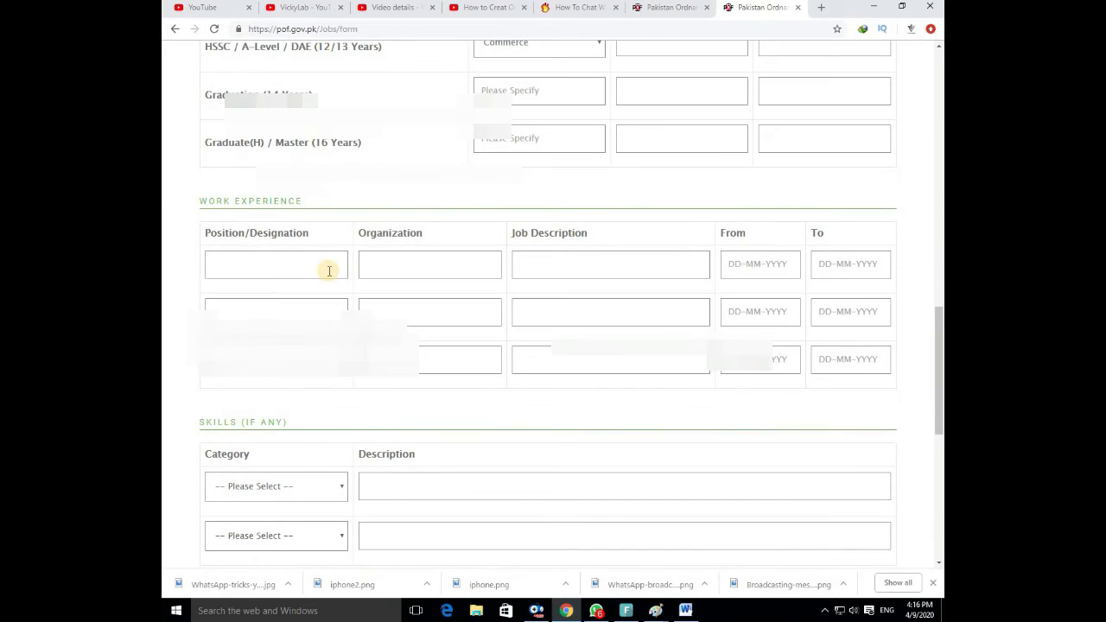
pyautogui.click(329, 272)
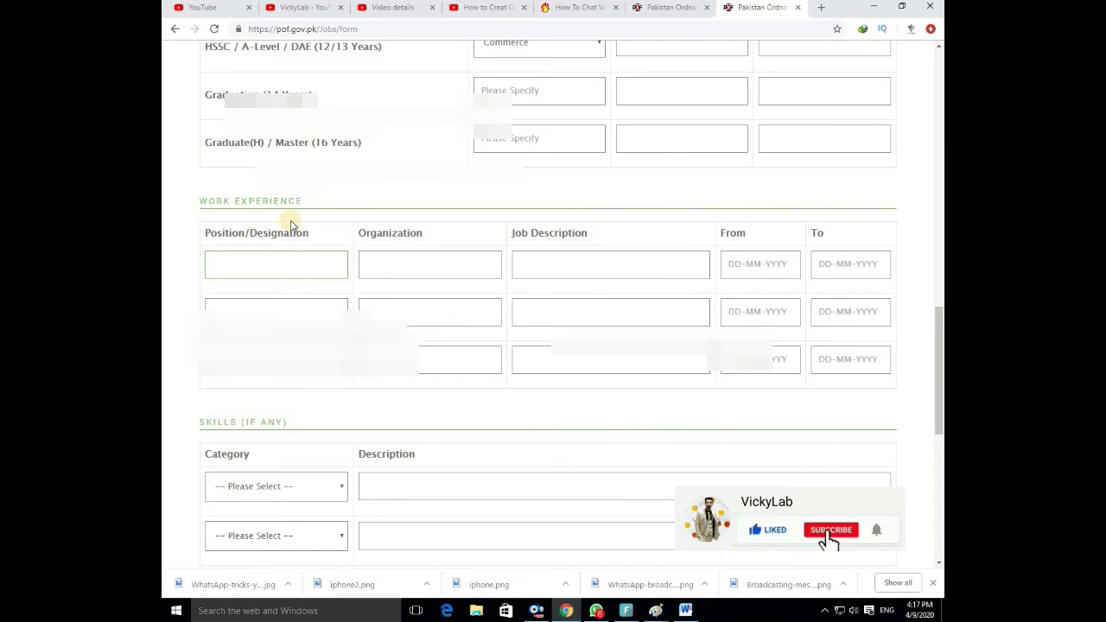
pyautogui.scroll(1, 289, 219)
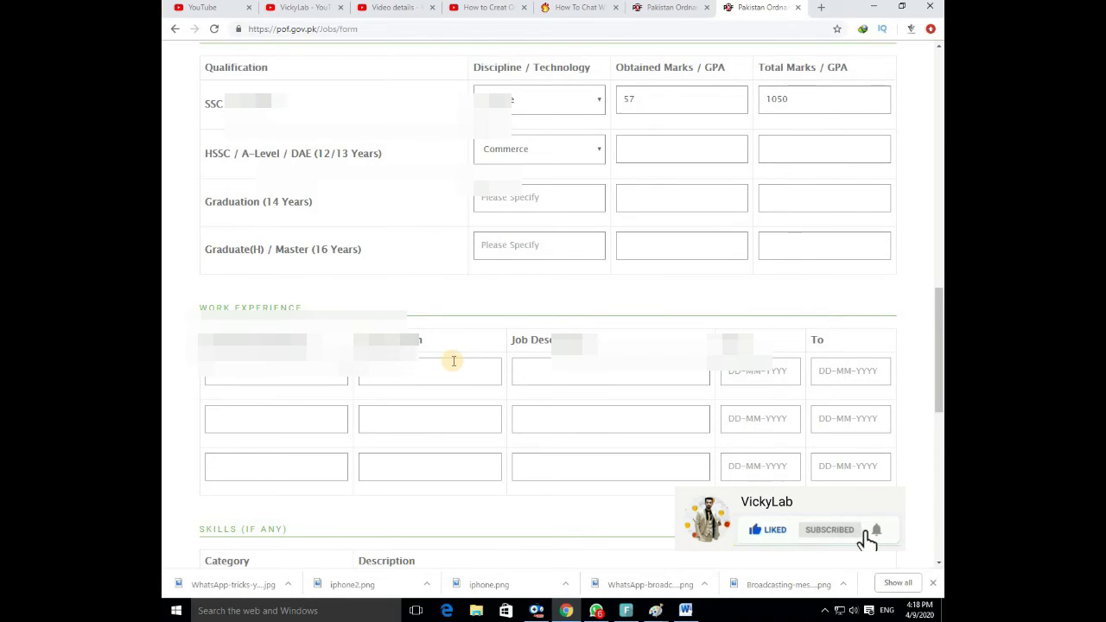
pyautogui.scroll(-1, 452, 359)
pyautogui.scroll(-2, 453, 352)
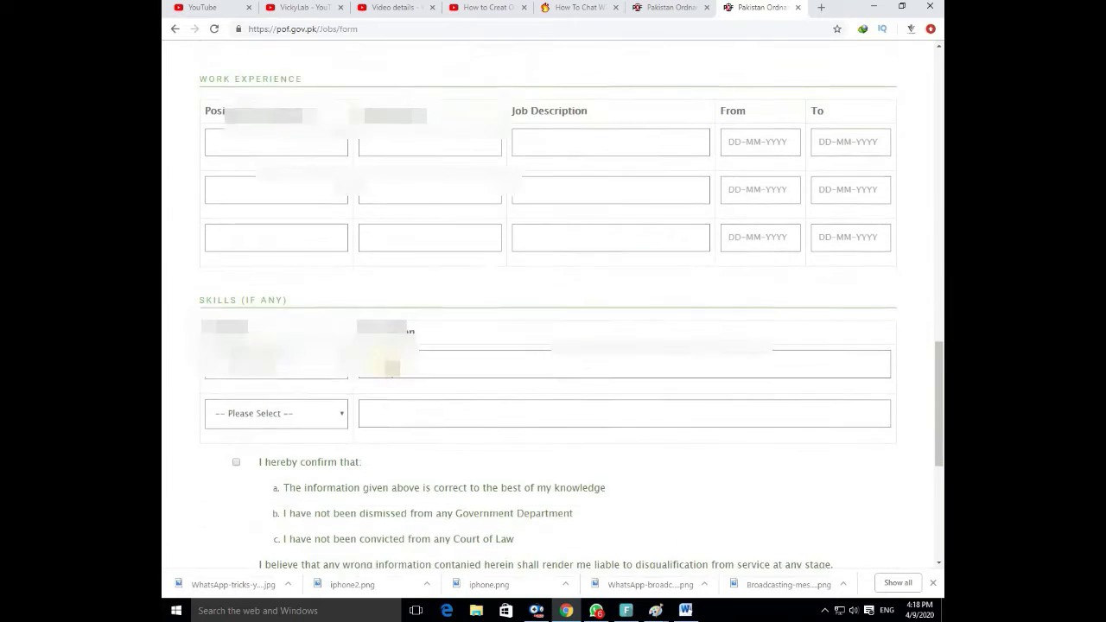
pyautogui.click(331, 330)
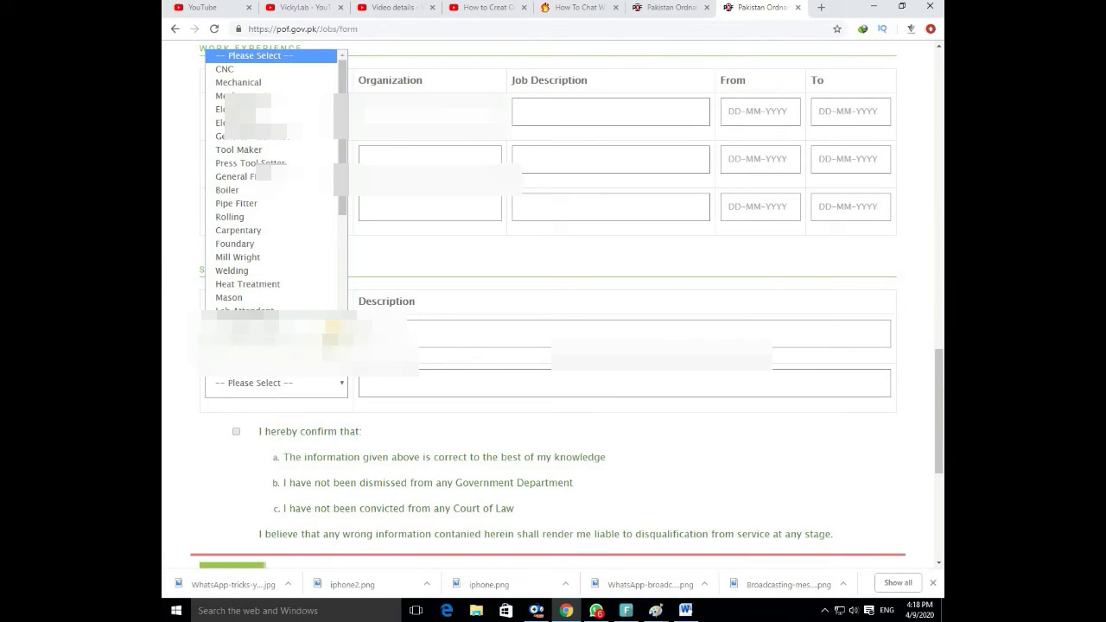
pyautogui.click(333, 328)
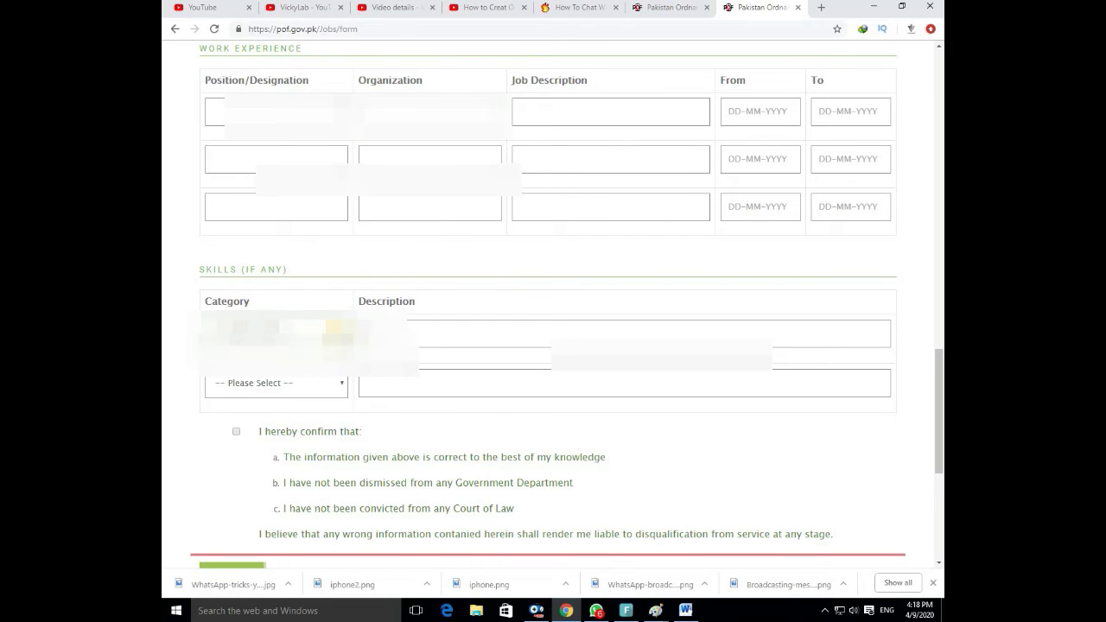
pyautogui.scroll(1, 370, 251)
pyautogui.scroll(1, 370, 251)
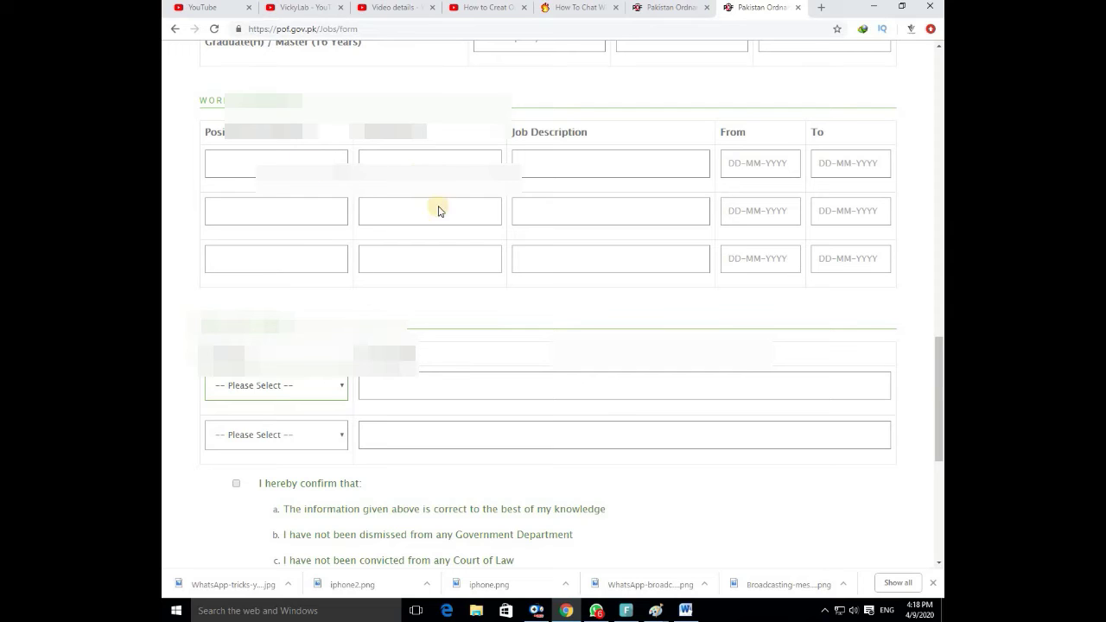
pyautogui.scroll(-2, 424, 389)
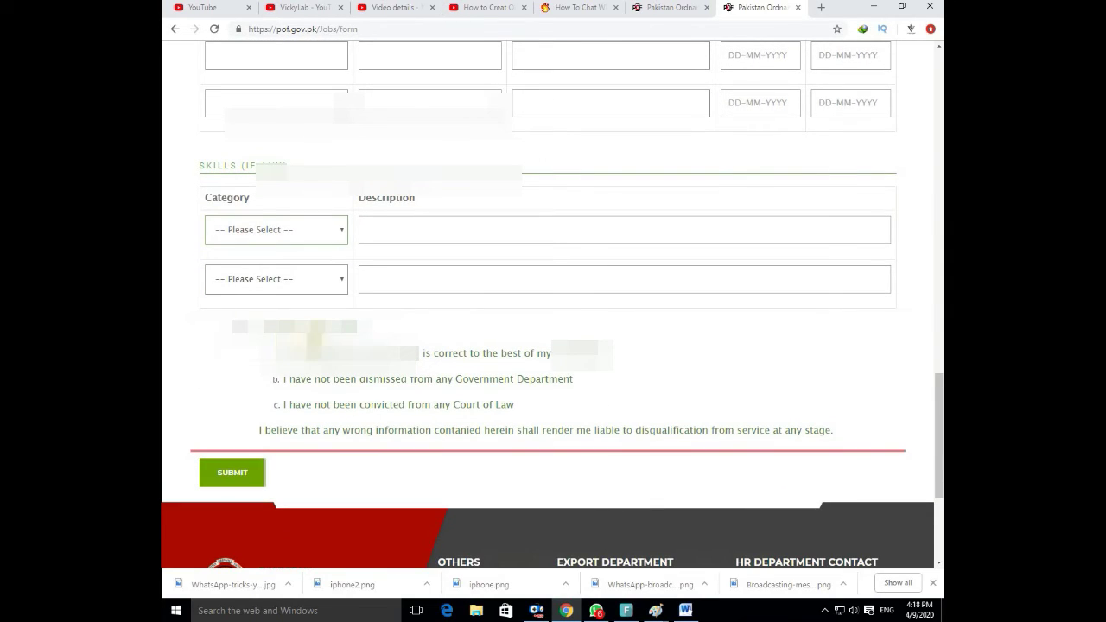
# Submit the form, recheck the flagged fields above, and submit again until Jobs/apply reloads.
pyautogui.scroll(-1, 406, 378)
pyautogui.click(230, 372)
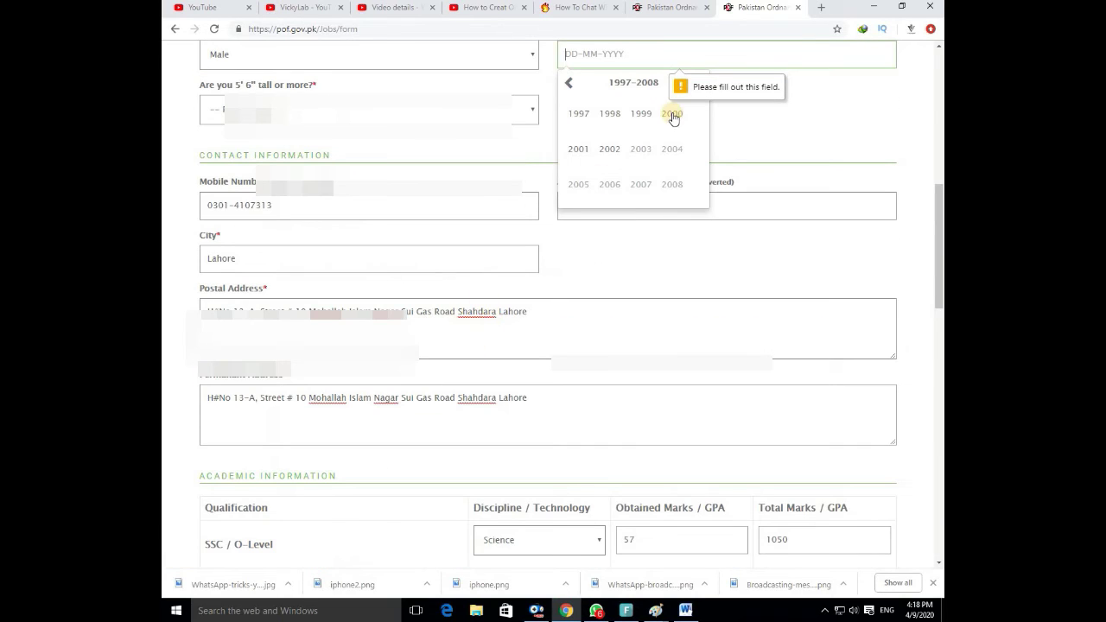
pyautogui.scroll(1, 457, 217)
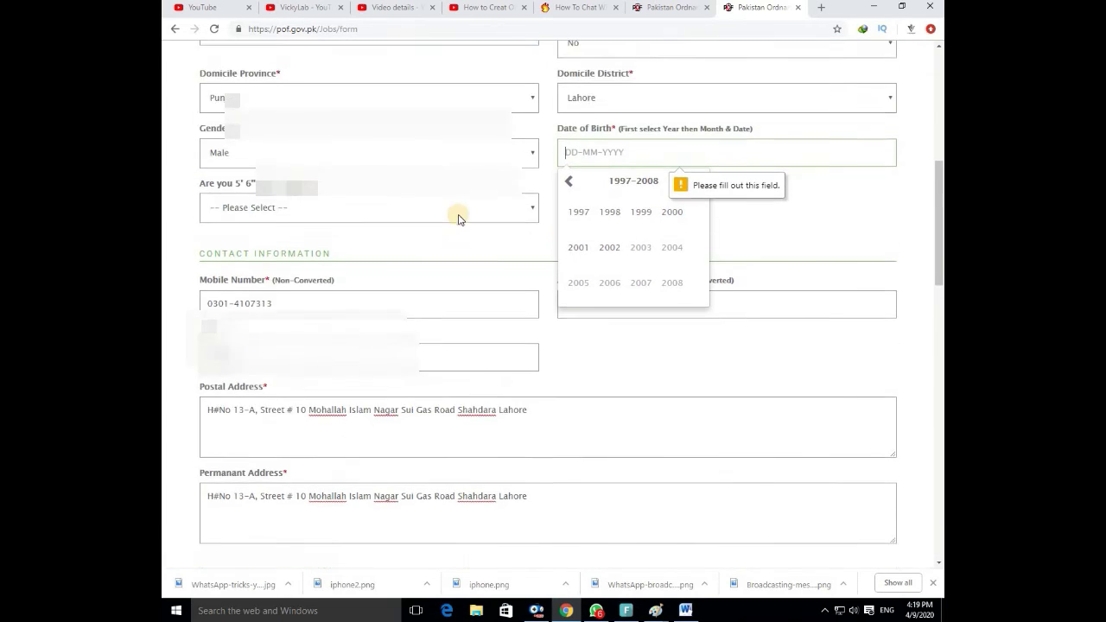
pyautogui.scroll(-10, 232, 450)
pyautogui.click(232, 448)
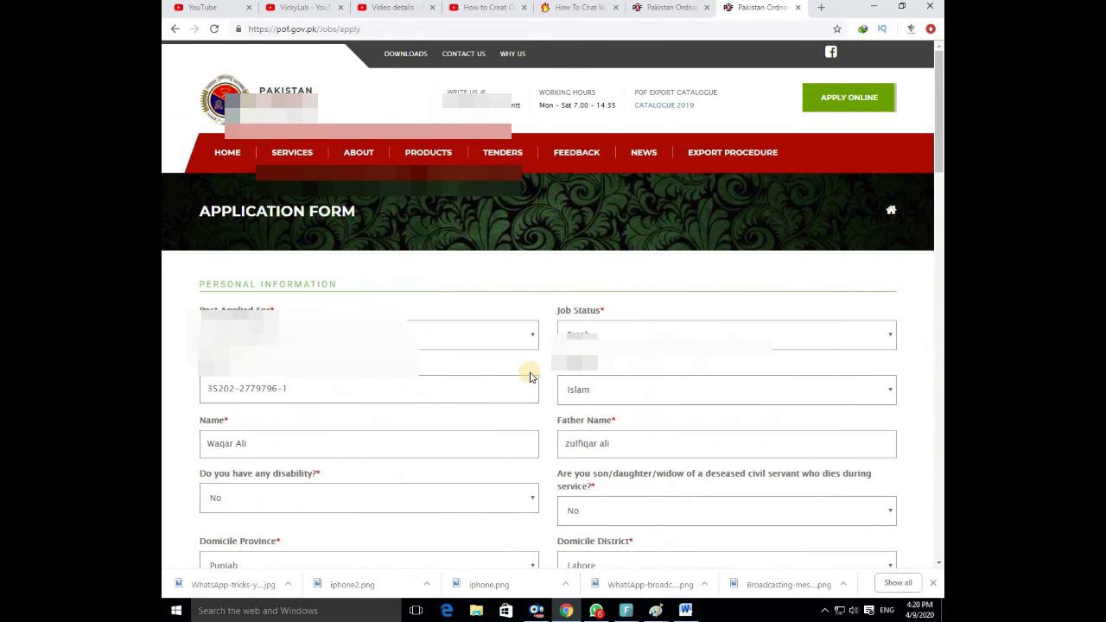
# Answer Yes to 'Are you 5' 6" tall or more?' and retry submitting the application.
pyautogui.scroll(-5, 530, 377)
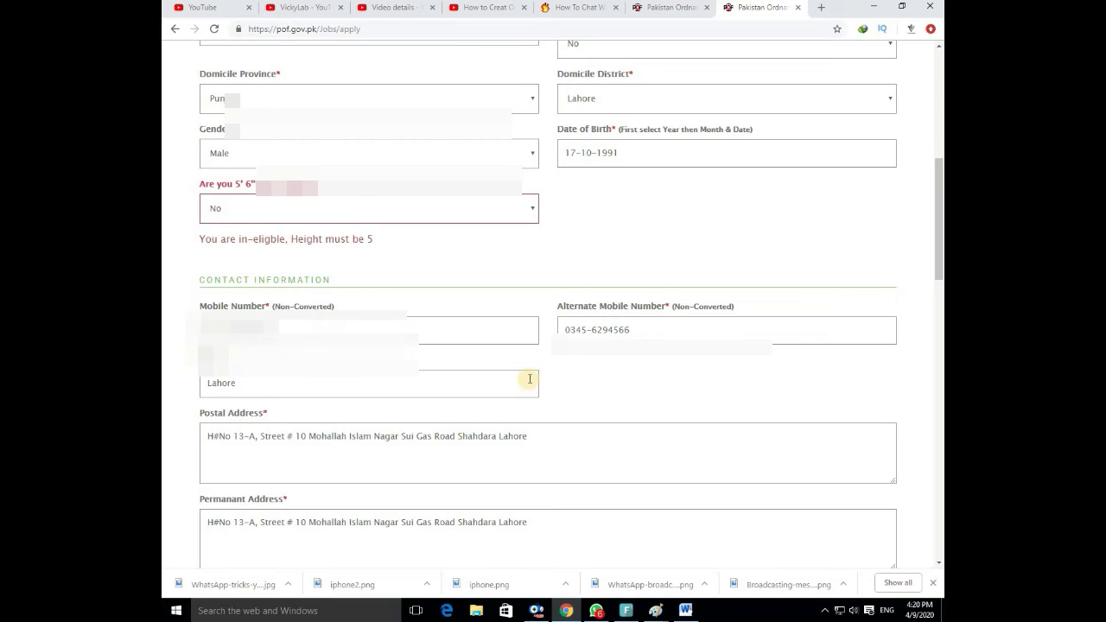
pyautogui.click(525, 210)
pyautogui.click(507, 248)
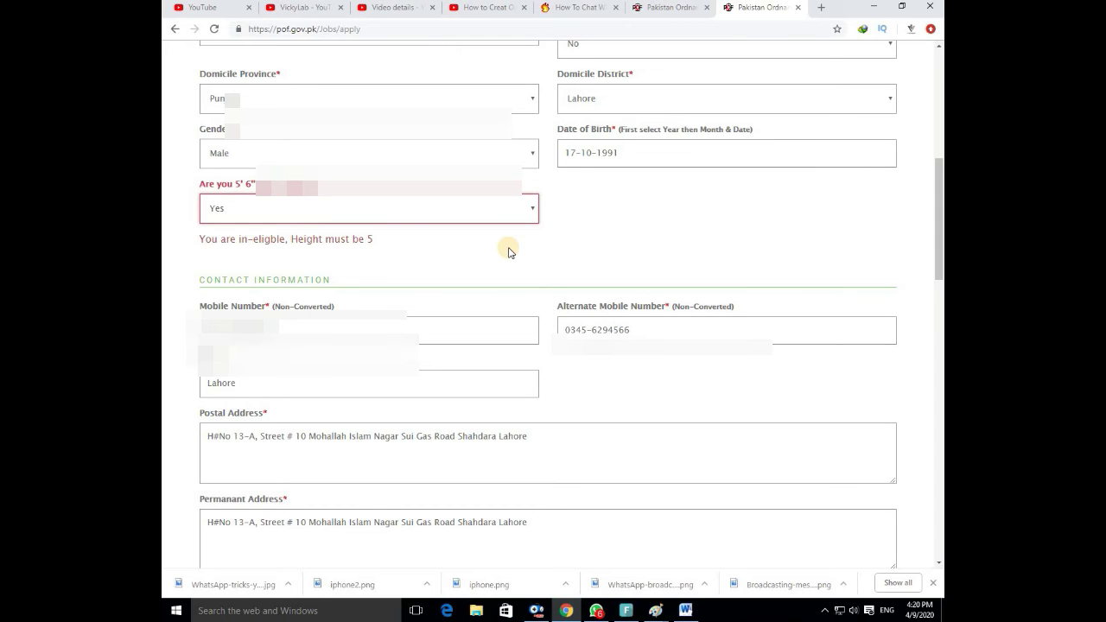
pyautogui.scroll(-4, 508, 253)
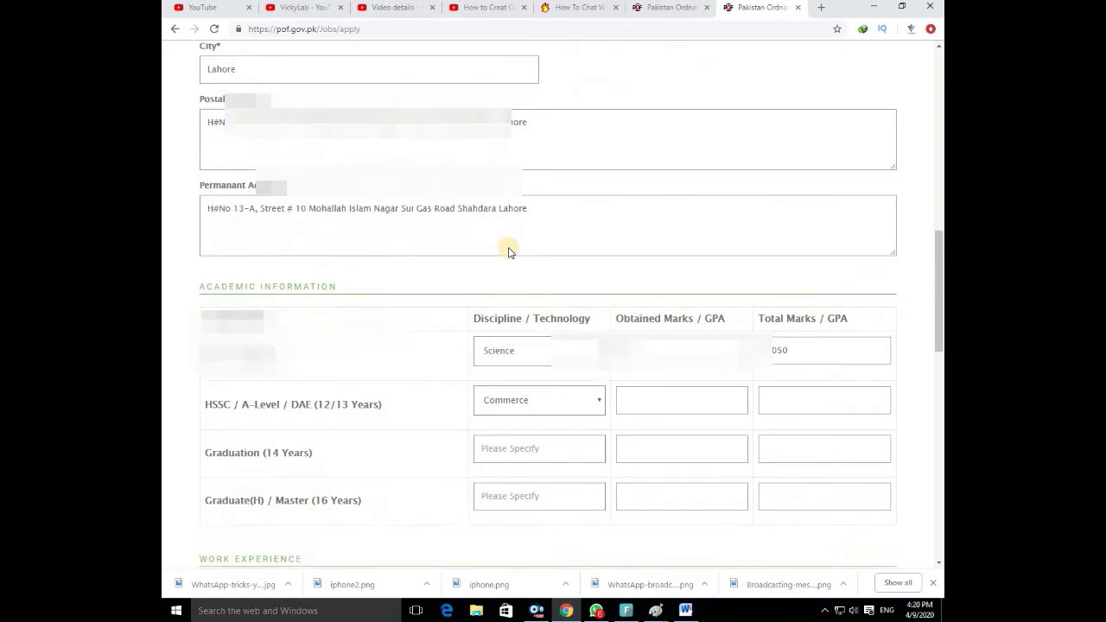
pyautogui.scroll(-8, 508, 252)
pyautogui.click(266, 510)
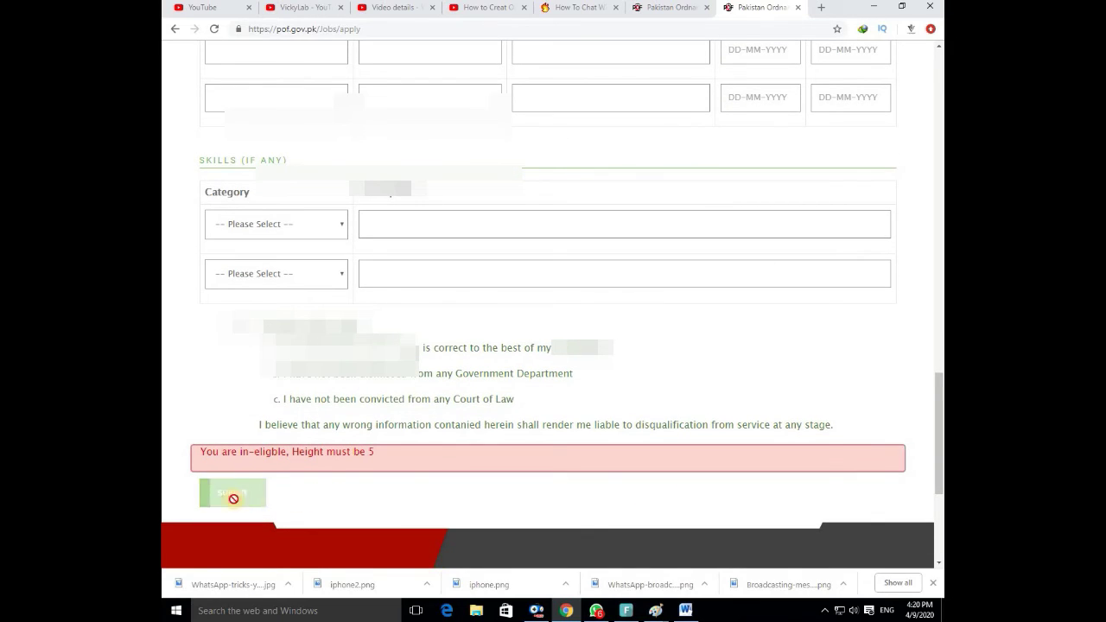
pyautogui.scroll(-3, 233, 499)
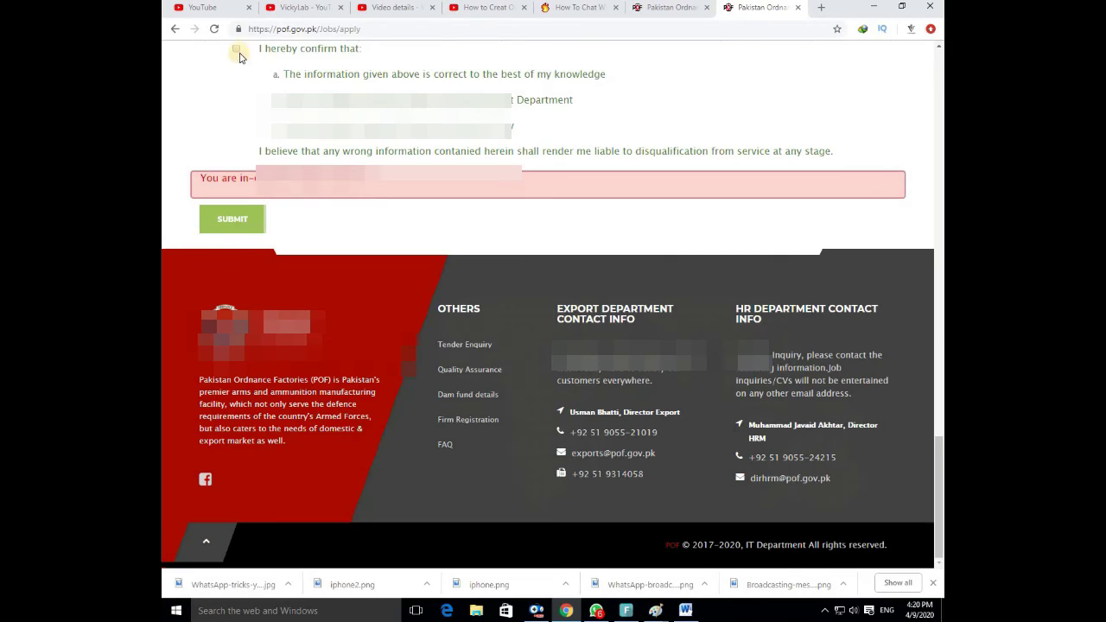
# Submit the application and view the 'Your application is successfully submitted' thank-you page.
pyautogui.click(263, 230)
pyautogui.scroll(2, 502, 250)
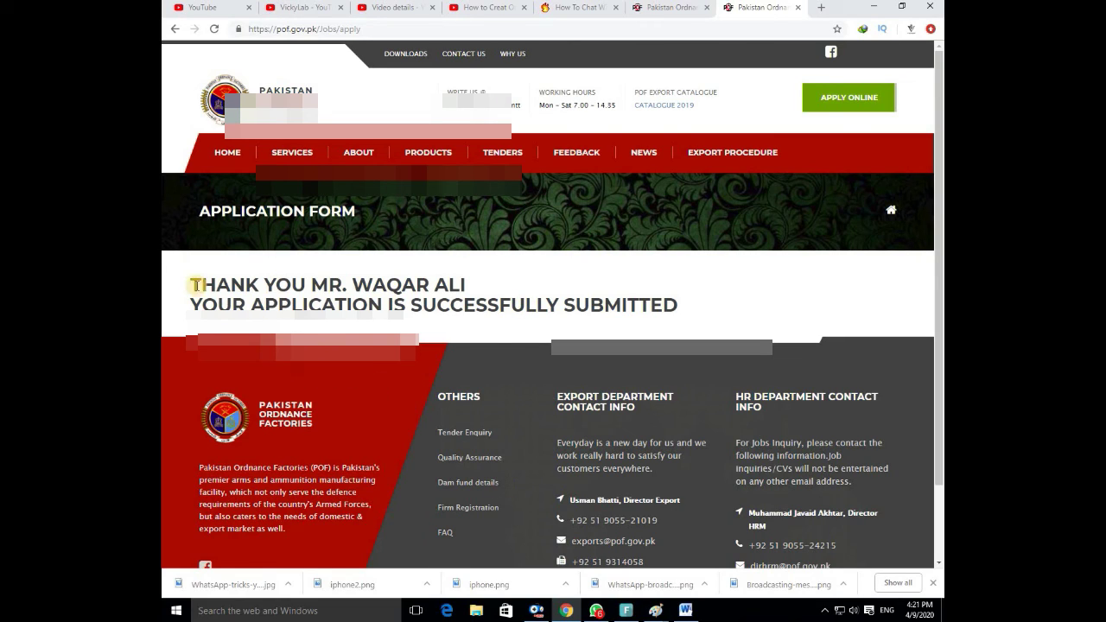
pyautogui.moveTo(192, 285); pyautogui.dragTo(486, 286)
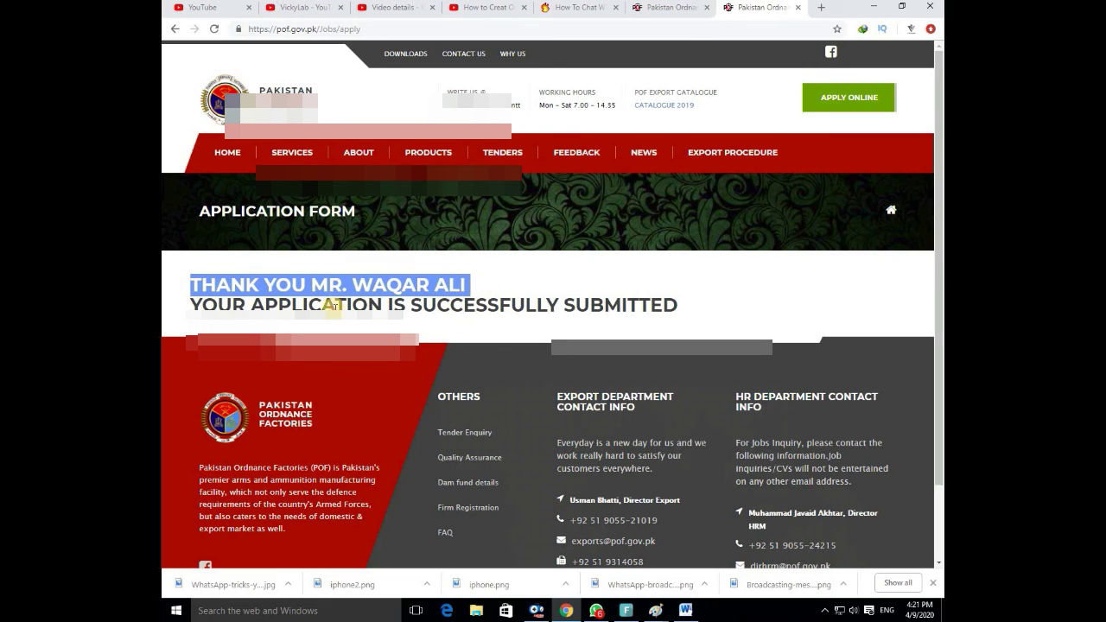
pyautogui.click(299, 310)
pyautogui.moveTo(220, 304); pyautogui.dragTo(679, 313)
pyautogui.click(681, 313)
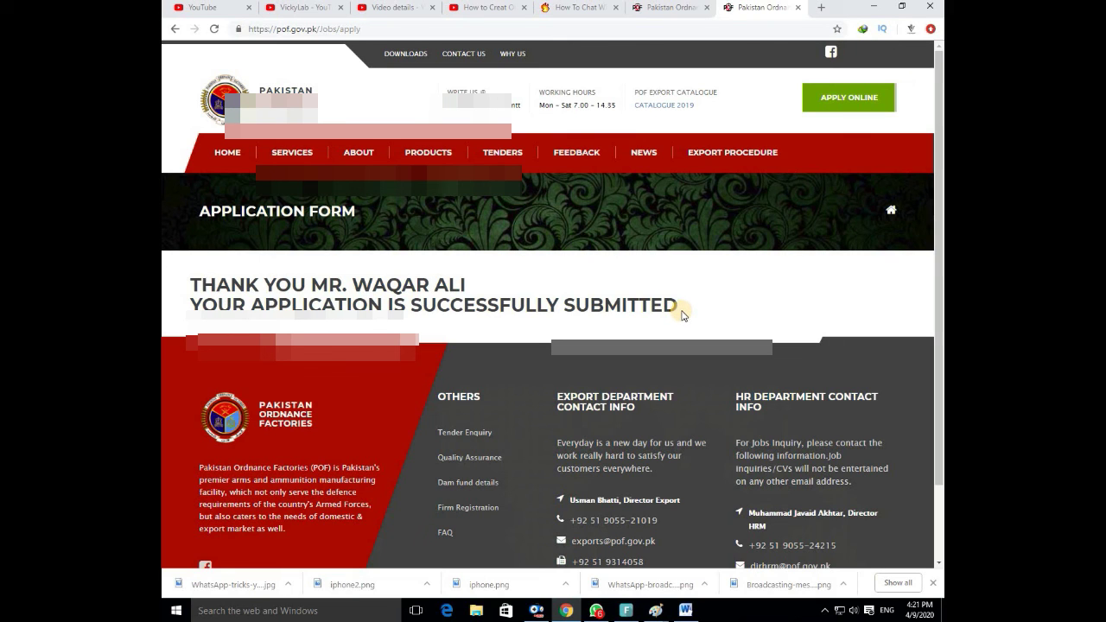
pyautogui.scroll(-2, 680, 308)
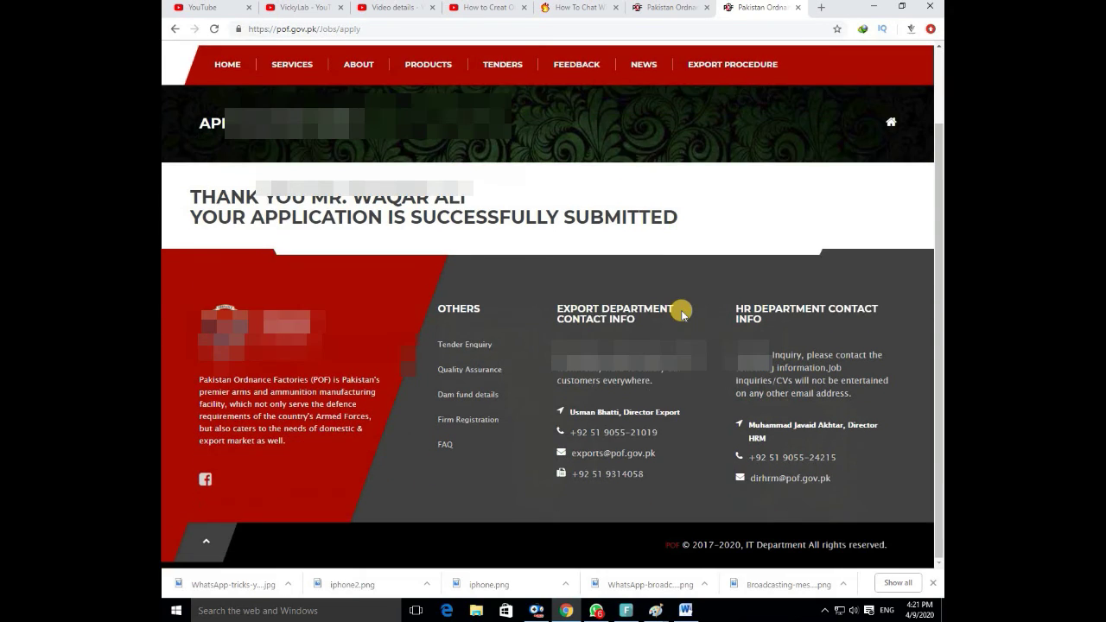
pyautogui.scroll(2, 679, 308)
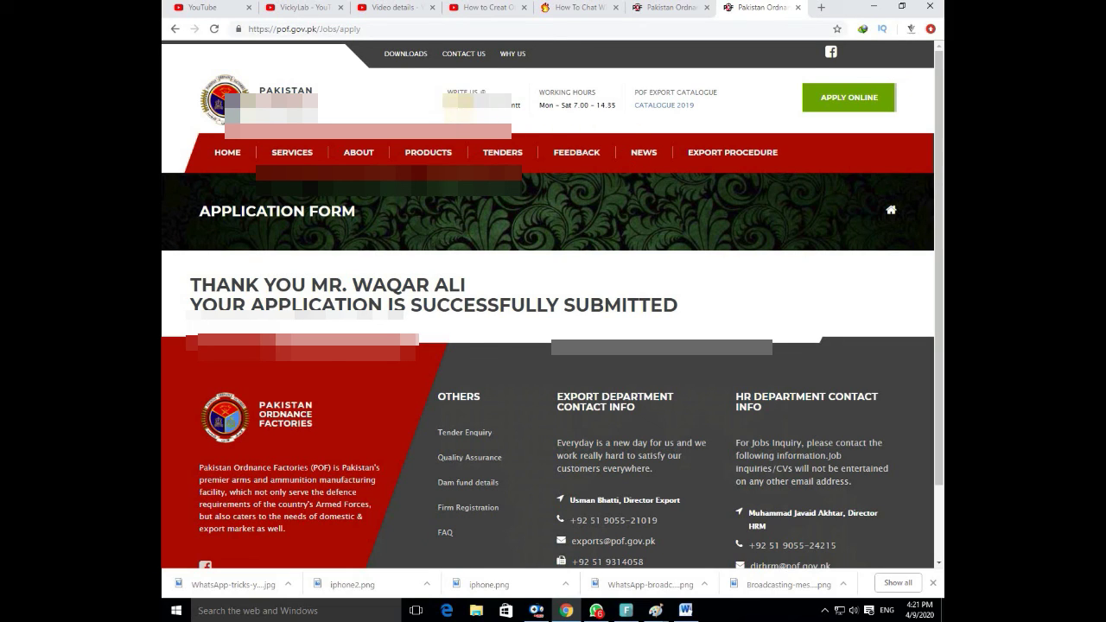
pyautogui.moveTo(443, 102); pyautogui.dragTo(523, 112)
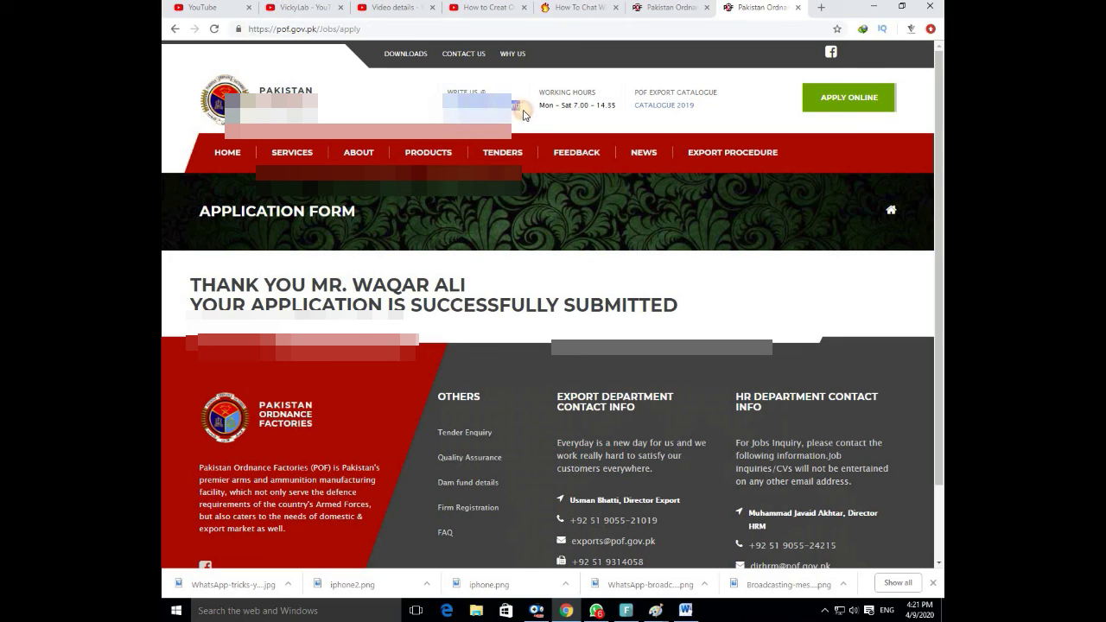
pyautogui.click(530, 116)
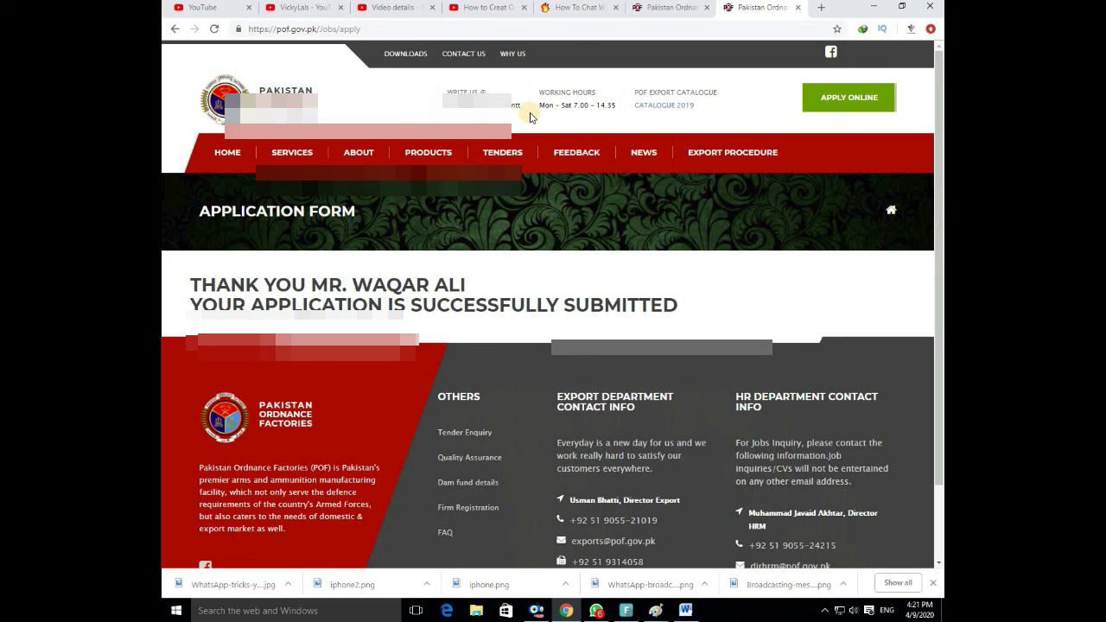